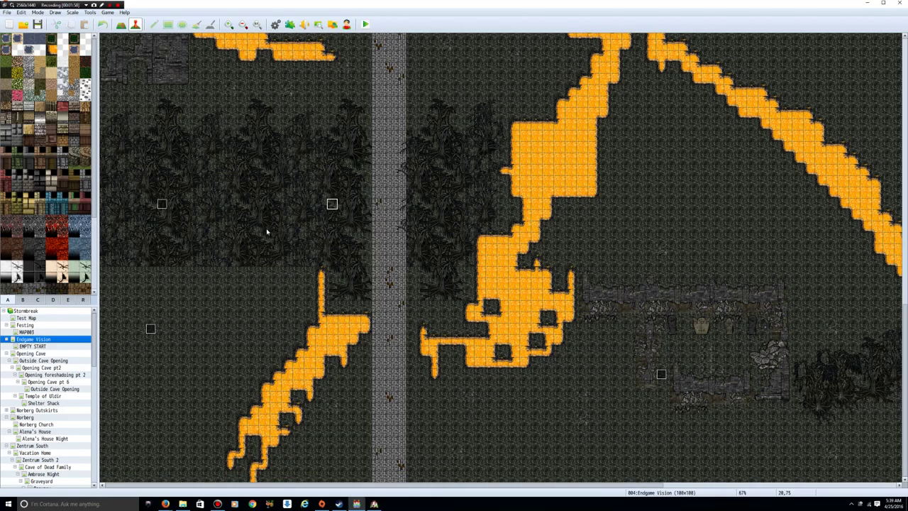
- Scroll up on the Endgame Vision map to view its lava channels and ruined stone walls
{"action": "scroll", "coordinate": [270, 256], "scroll_direction": "up", "scroll_amount": 1}
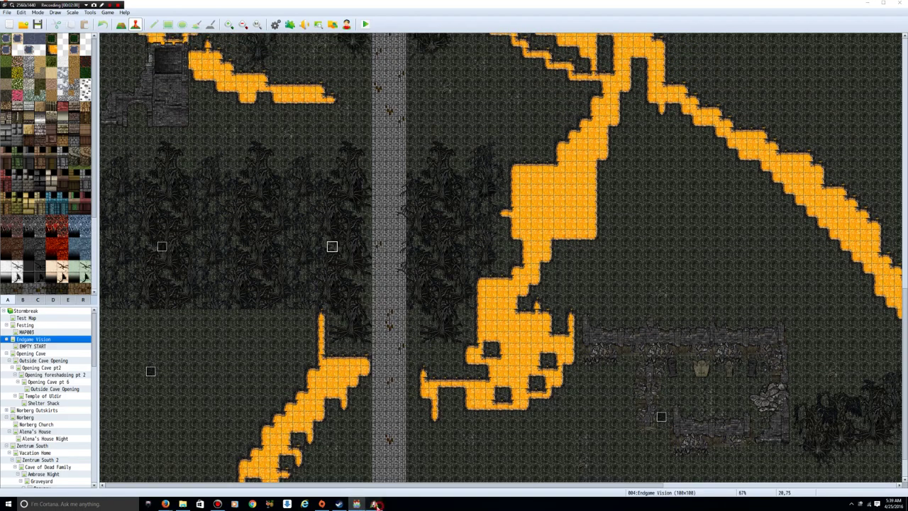
- Switch to the other project's window and autoscroll up to Endgame Vision's altar and lava walls
{"action": "left_click", "coordinate": [356, 503]}
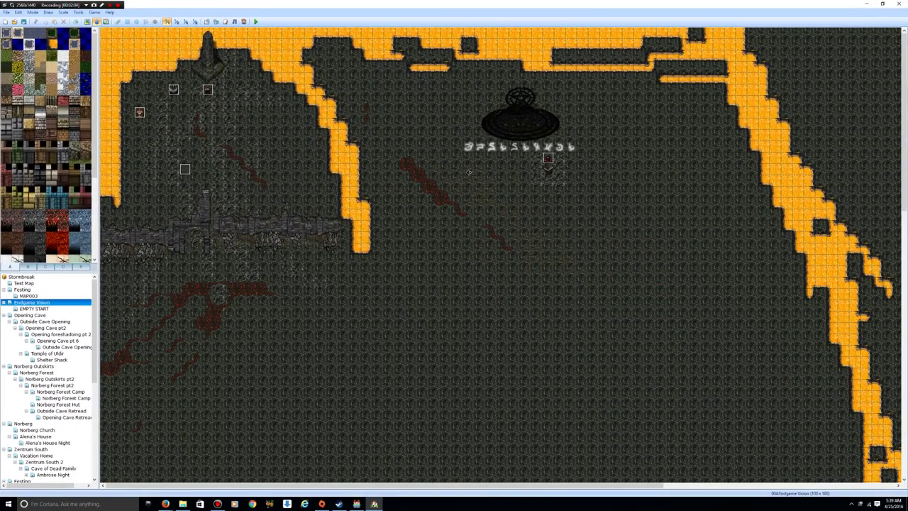
{"action": "middle_click", "coordinate": [387, 126]}
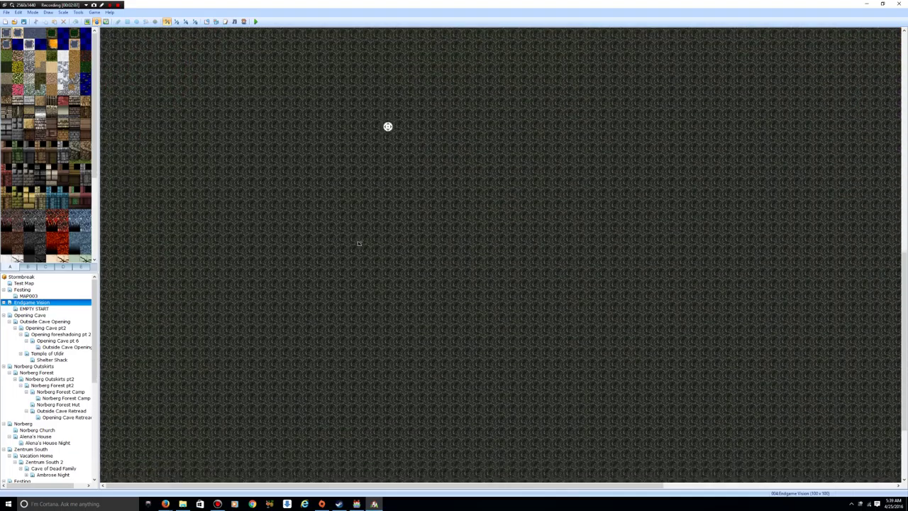
{"action": "middle_click", "coordinate": [379, 292]}
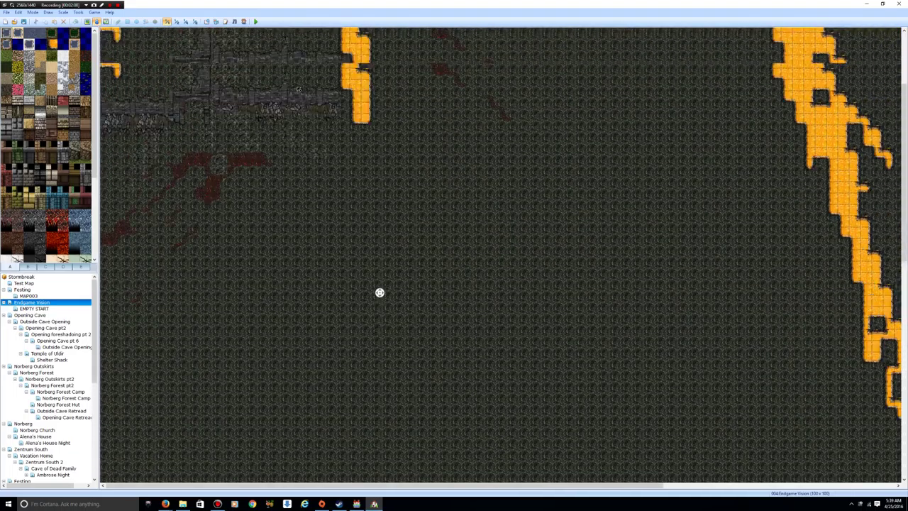
{"action": "middle_click", "coordinate": [298, 86]}
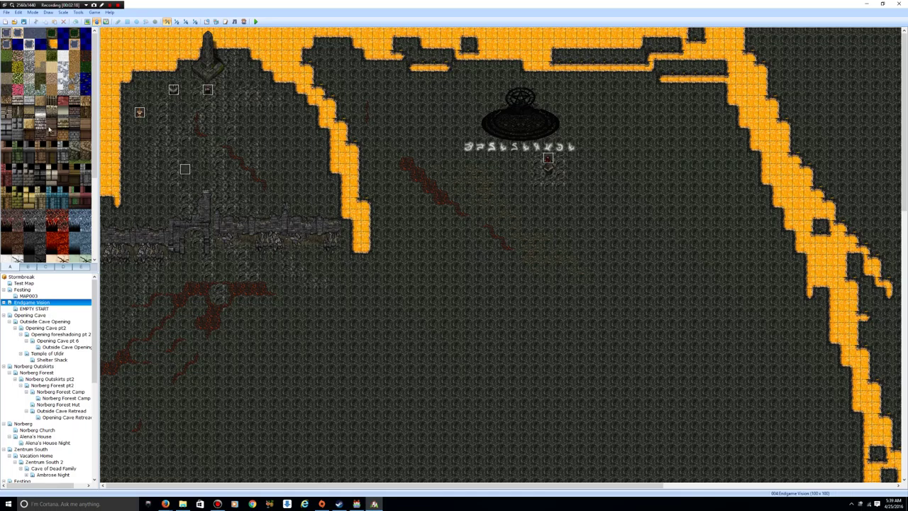
- Select the event markers in the map's upper-left corner and along the top
{"action": "left_click", "coordinate": [197, 284]}
{"action": "left_click", "coordinate": [208, 134]}
{"action": "left_click", "coordinate": [207, 90]}
{"action": "left_click", "coordinate": [209, 90]}
- Move the event below the altar inscription to a nearby tile, then check empty tiles beside it
{"action": "left_click", "coordinate": [435, 168]}
{"action": "left_click_drag", "start_coordinate": [435, 168], "coordinate": [547, 158]}
{"action": "left_click", "coordinate": [638, 154]}
{"action": "left_click", "coordinate": [593, 158]}
- Start a new event on an empty upper-left tile, then discard it without saving
{"action": "double_click", "coordinate": [196, 138]}
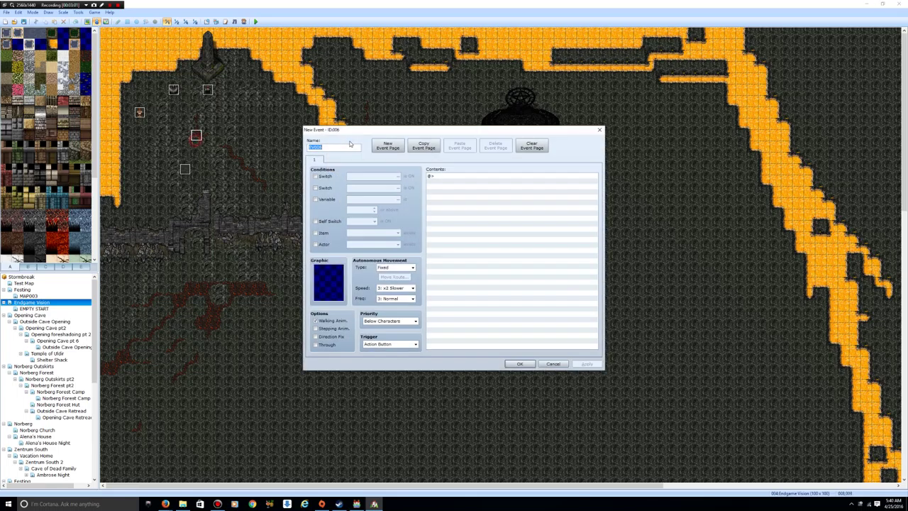
{"action": "left_click", "coordinate": [600, 131]}
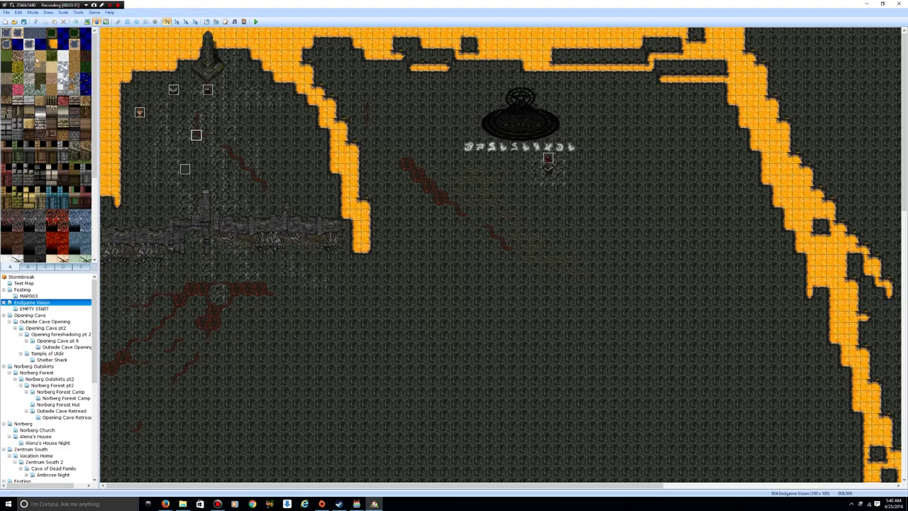
- Open Ansel's event, review its player move-route and character-set-to-4 commands, and close it
{"action": "double_click", "coordinate": [207, 90]}
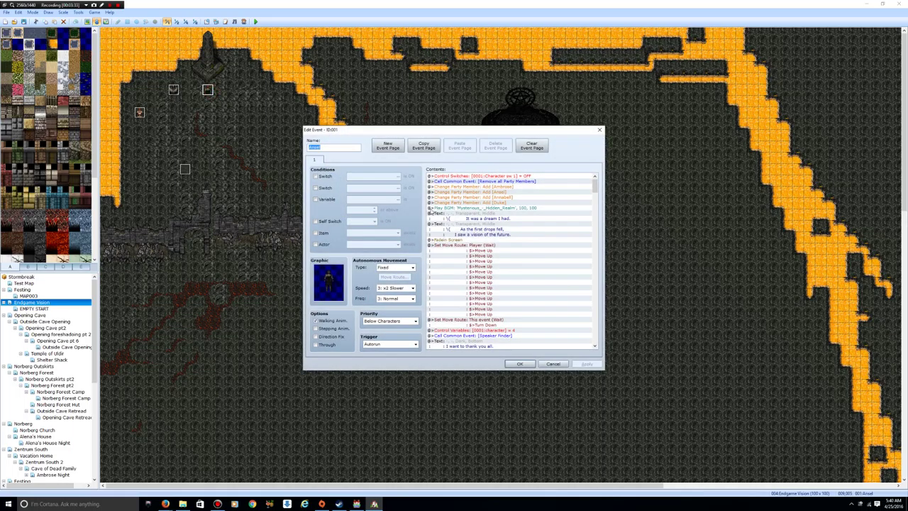
{"action": "left_click", "coordinate": [534, 246]}
{"action": "scroll", "coordinate": [532, 248], "scroll_direction": "down", "scroll_amount": 5}
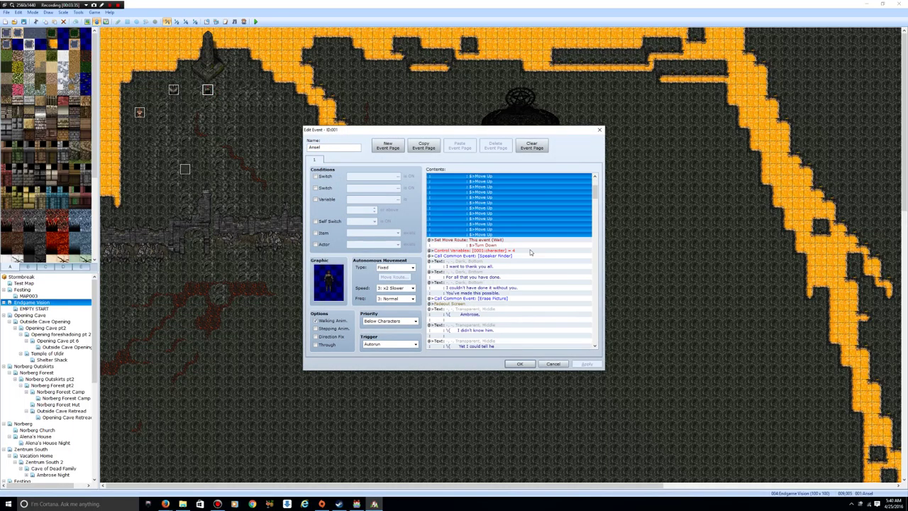
{"action": "scroll", "coordinate": [530, 252], "scroll_direction": "down", "scroll_amount": 3}
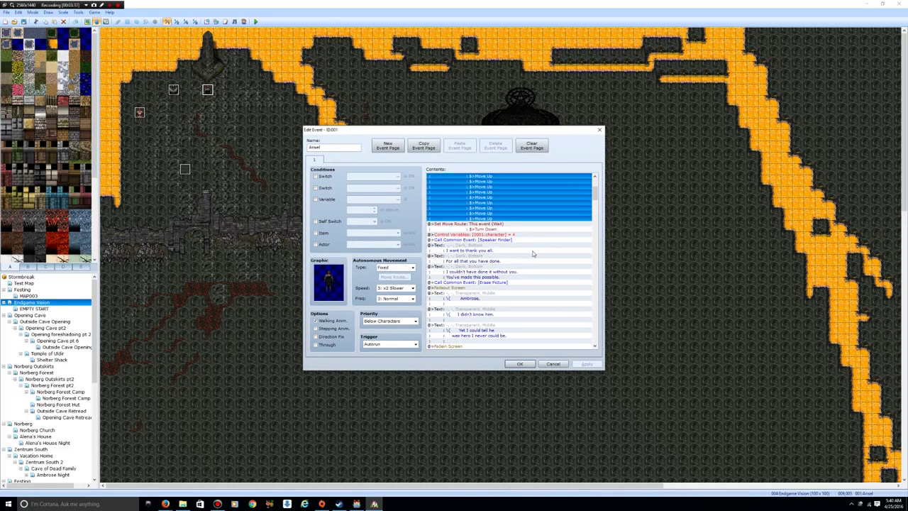
{"action": "left_click", "coordinate": [503, 204]}
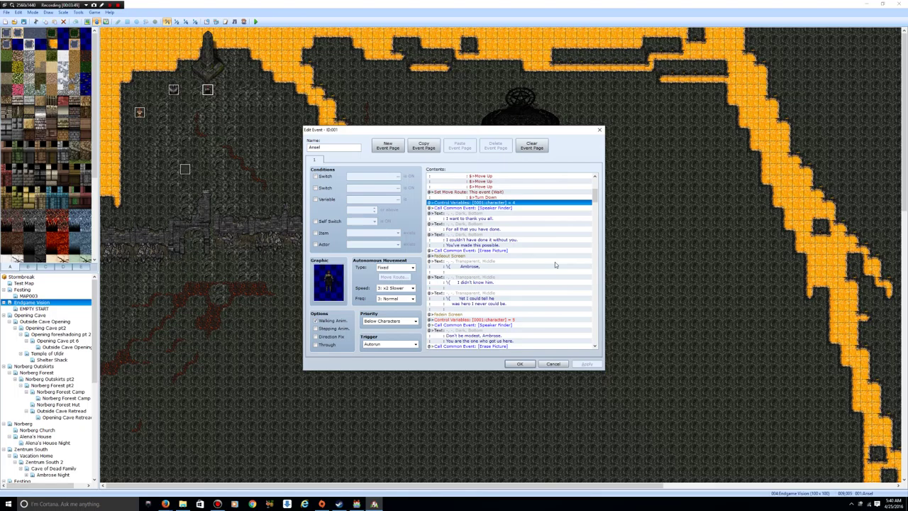
{"action": "left_click", "coordinate": [600, 130]}
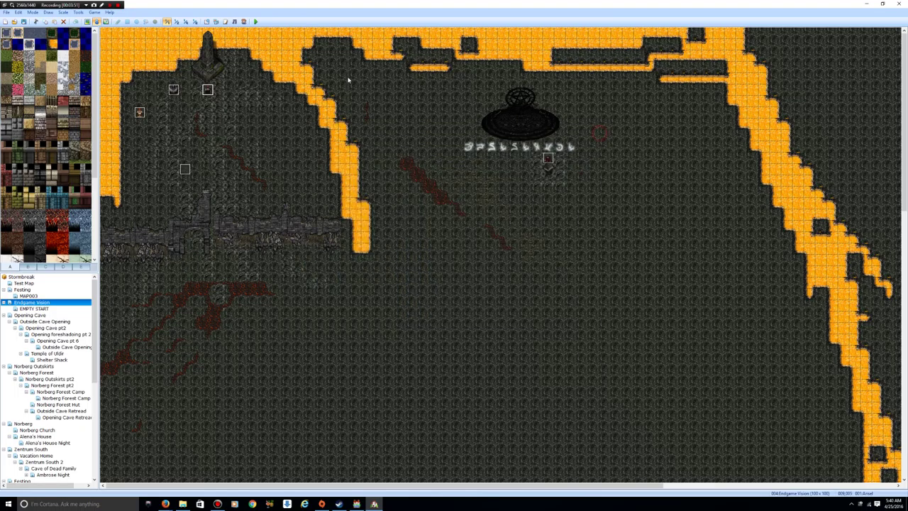
{"action": "left_click", "coordinate": [206, 21]}
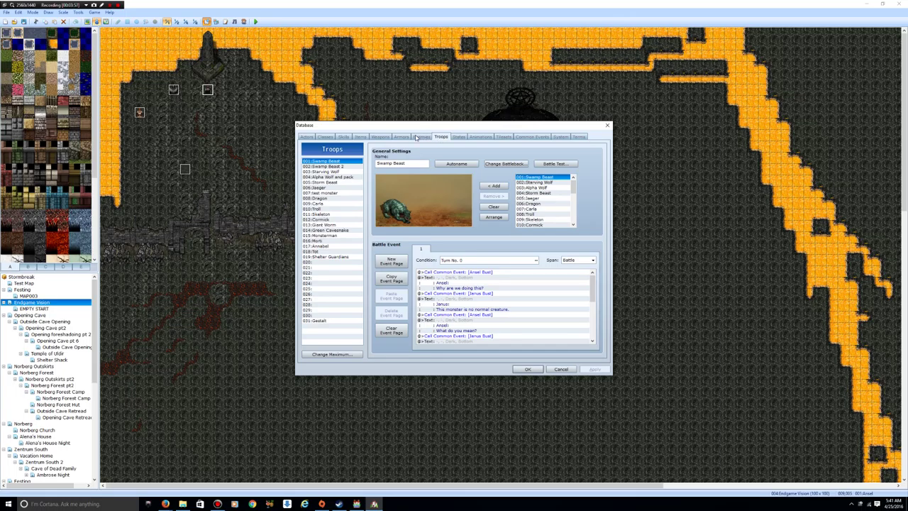
{"action": "left_click", "coordinate": [533, 136]}
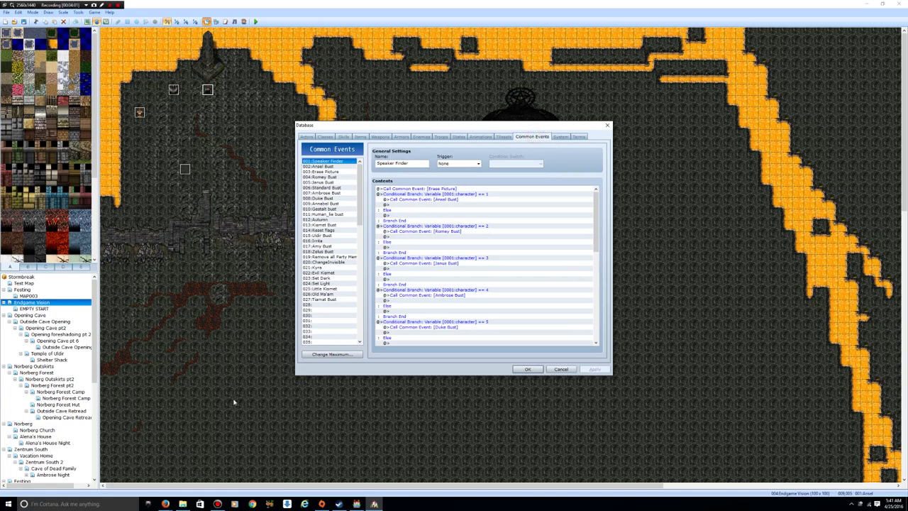
{"action": "left_click", "coordinate": [313, 166]}
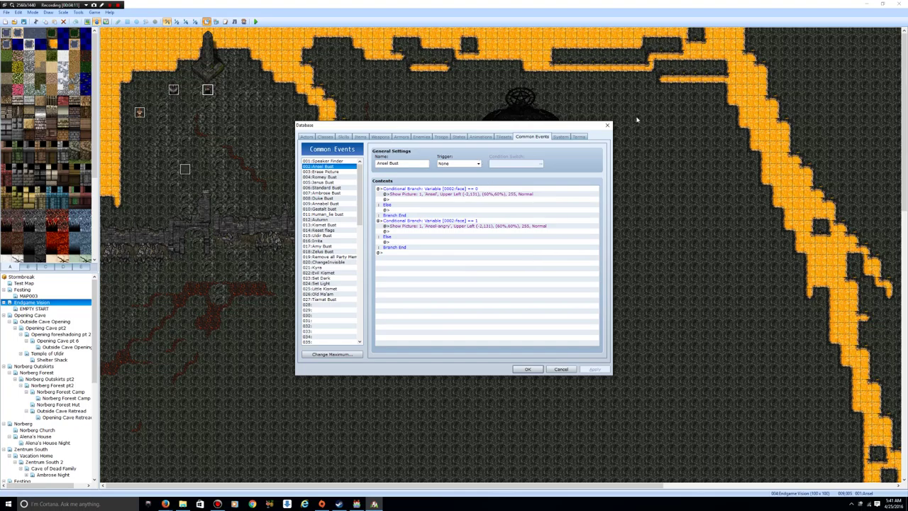
{"action": "left_click", "coordinate": [607, 125]}
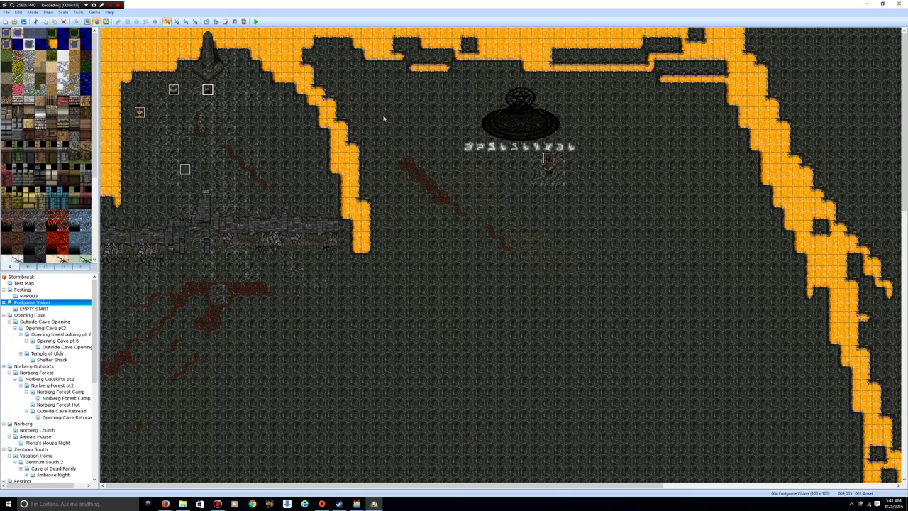
- Reopen Ansel's event and select the character-set-to-4 line and its Speaker Finder call
{"action": "double_click", "coordinate": [208, 89]}
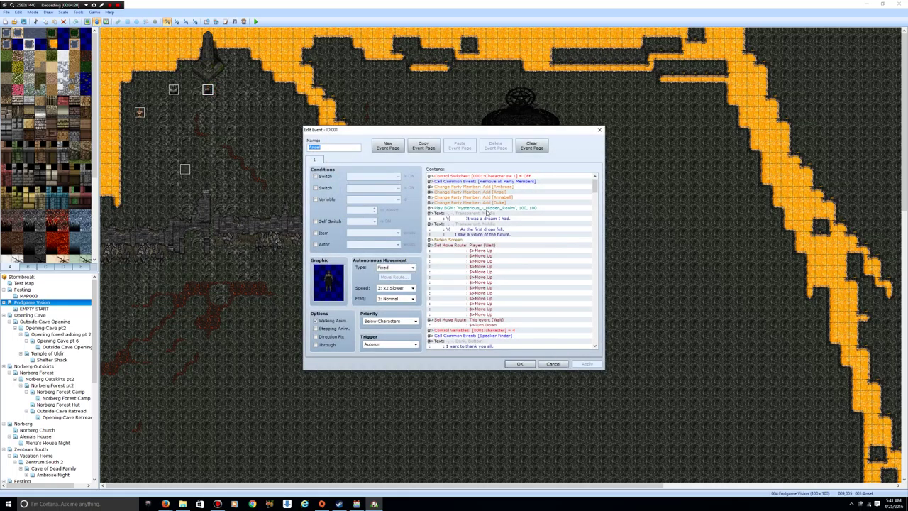
{"action": "scroll", "coordinate": [536, 266], "scroll_direction": "down", "scroll_amount": 3}
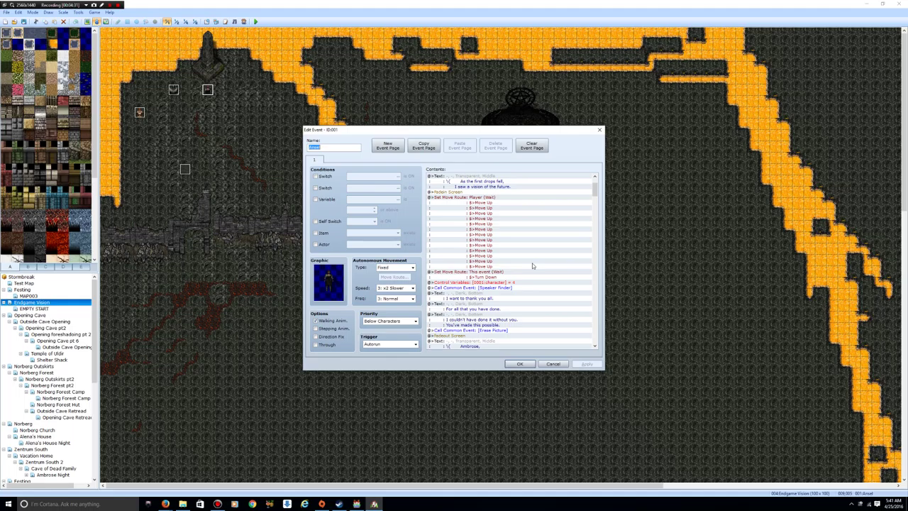
{"action": "left_click", "coordinate": [478, 283]}
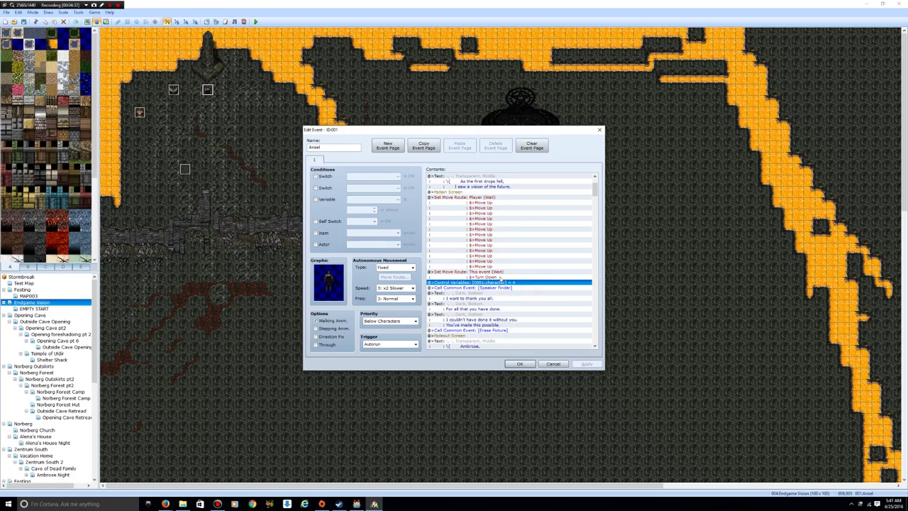
{"action": "left_click", "coordinate": [493, 288]}
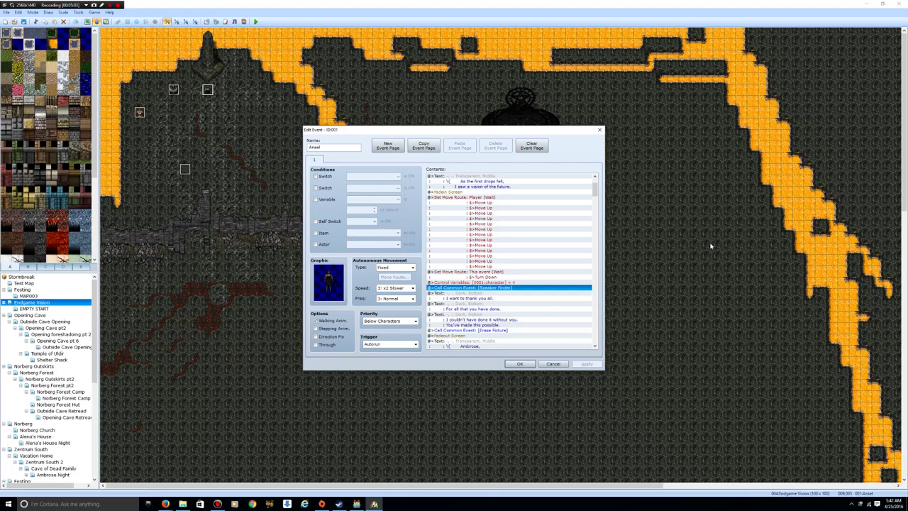
- Scroll Ansel's commands and select the character-set-to-1 line and the following Speaker Finder calls
{"action": "scroll", "coordinate": [498, 291], "scroll_direction": "down", "scroll_amount": 1}
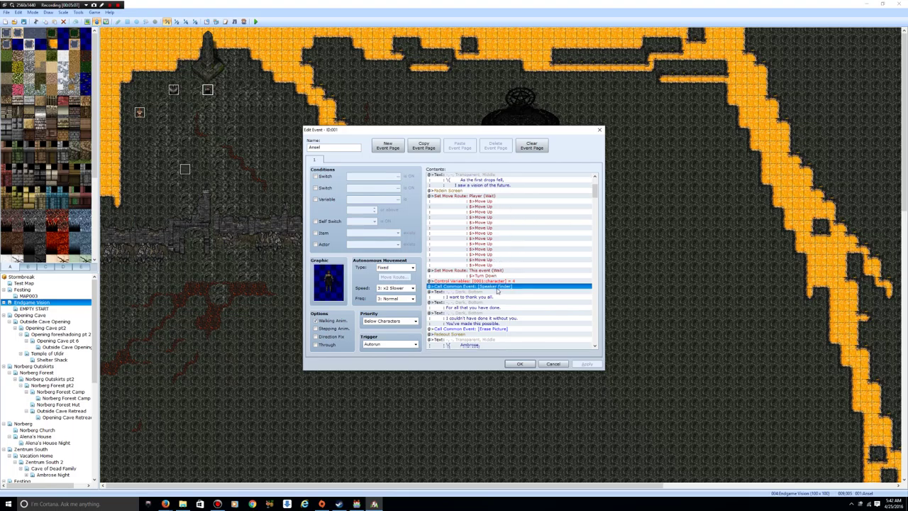
{"action": "scroll", "coordinate": [498, 290], "scroll_direction": "down", "scroll_amount": 8}
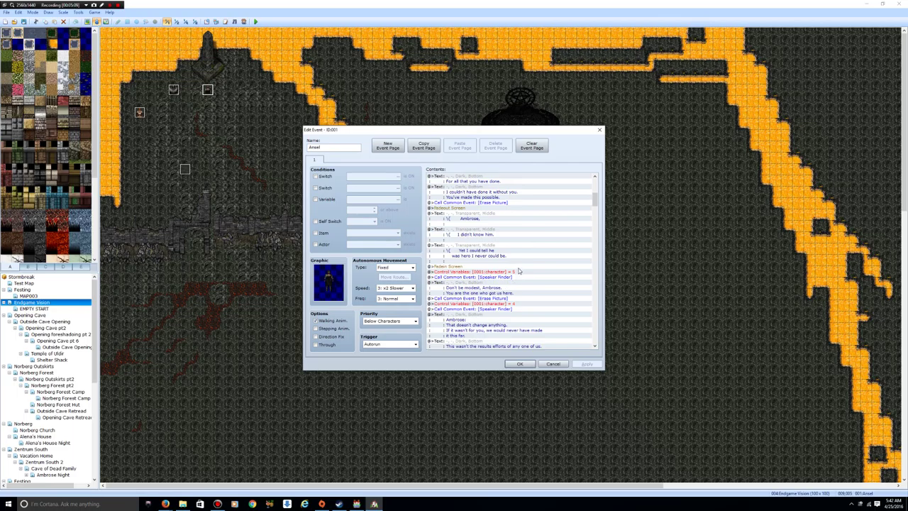
{"action": "scroll", "coordinate": [518, 270], "scroll_direction": "down", "scroll_amount": 14}
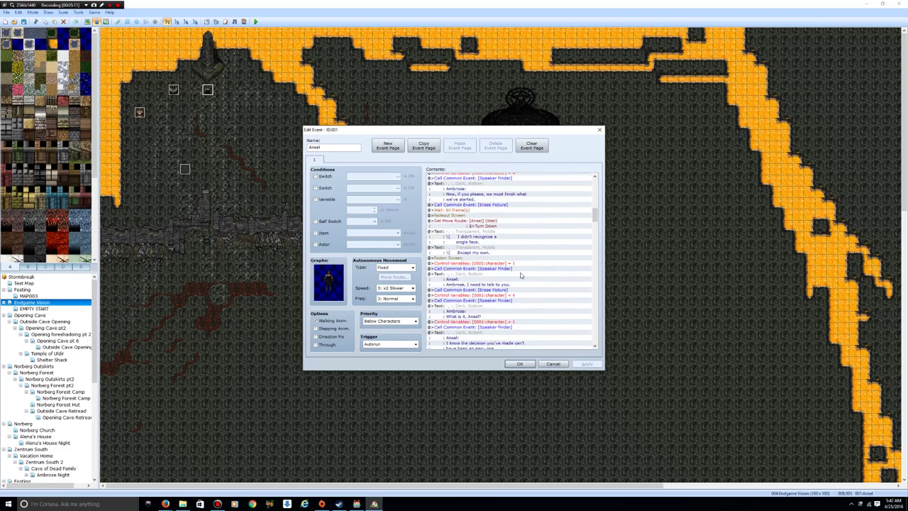
{"action": "scroll", "coordinate": [520, 275], "scroll_direction": "down", "scroll_amount": 3}
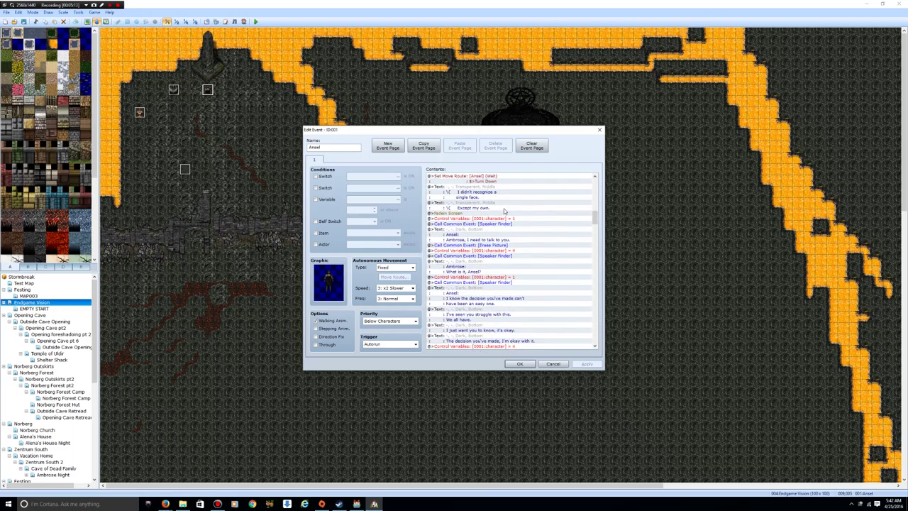
{"action": "left_click", "coordinate": [511, 217]}
{"action": "left_click", "coordinate": [513, 223]}
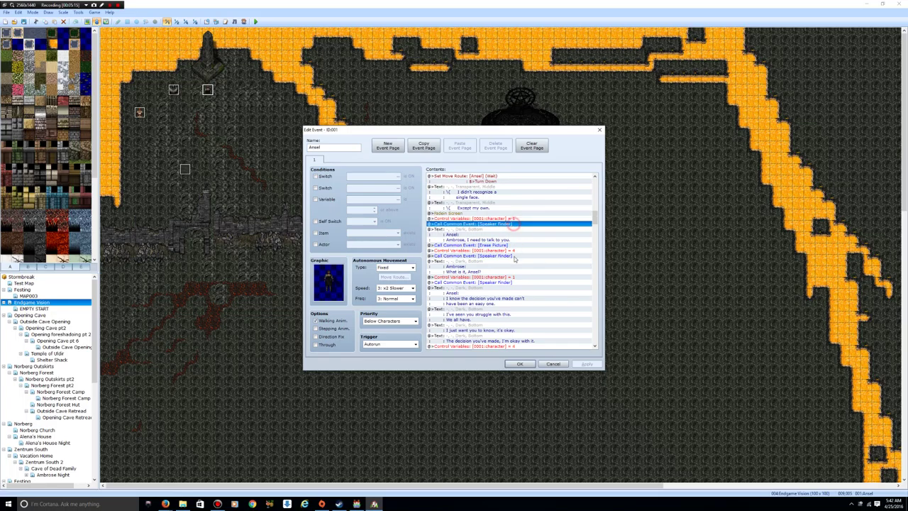
{"action": "left_click", "coordinate": [513, 255]}
{"action": "left_click", "coordinate": [512, 282]}
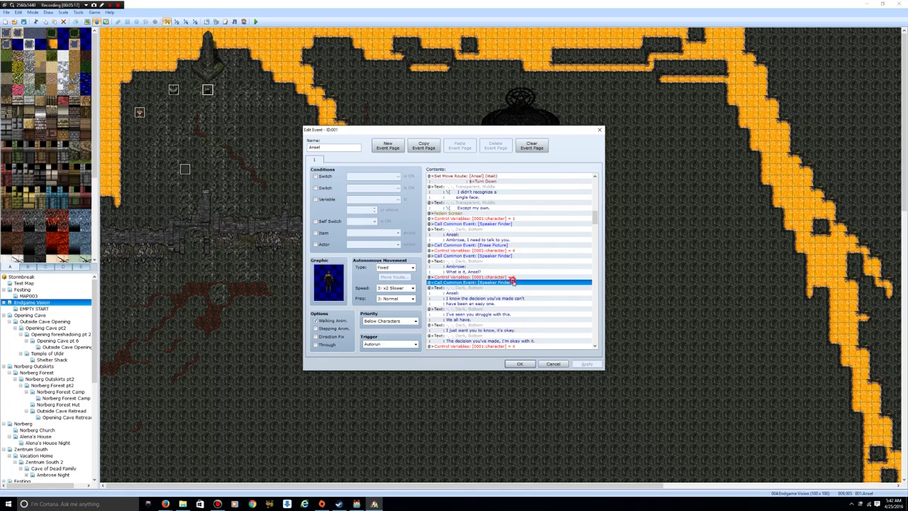
- Scroll down through the rest of Ansel's cutscene dialogue and back up
{"action": "scroll", "coordinate": [513, 284], "scroll_direction": "down", "scroll_amount": 4}
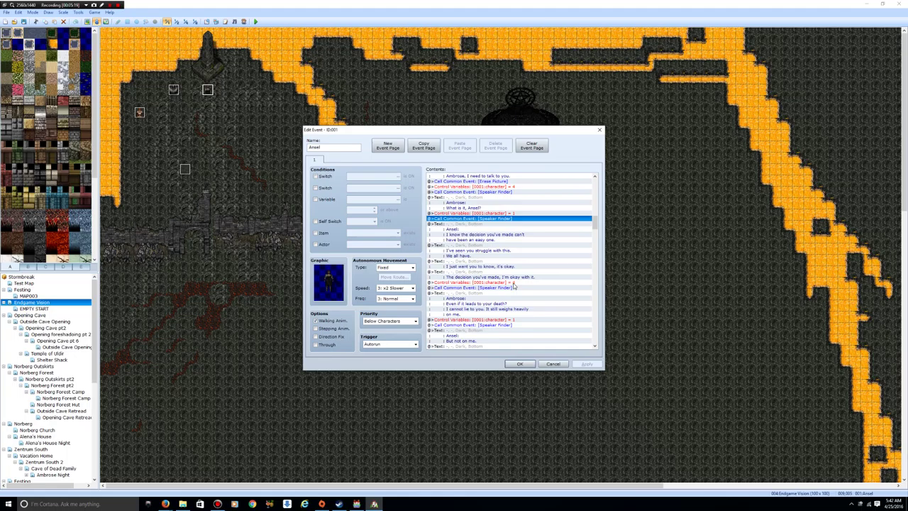
{"action": "scroll", "coordinate": [515, 284], "scroll_direction": "down", "scroll_amount": 8}
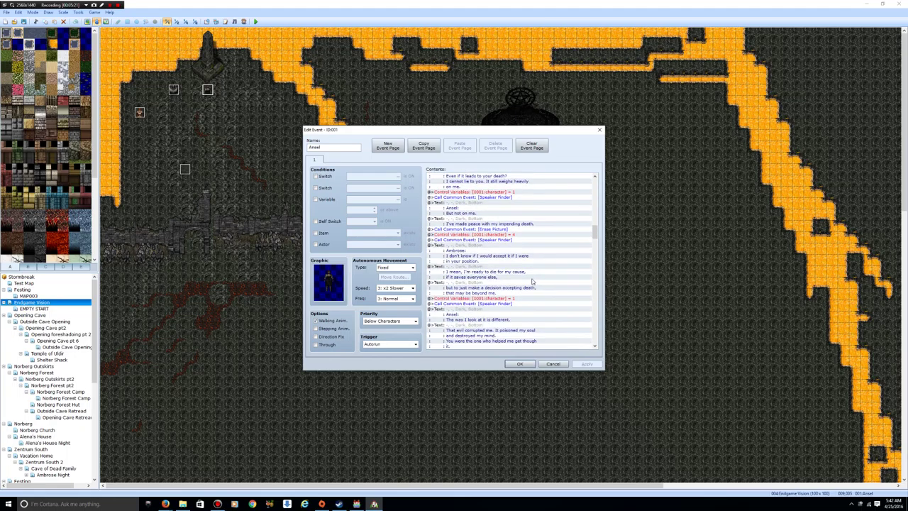
{"action": "scroll", "coordinate": [518, 277], "scroll_direction": "down", "scroll_amount": 12}
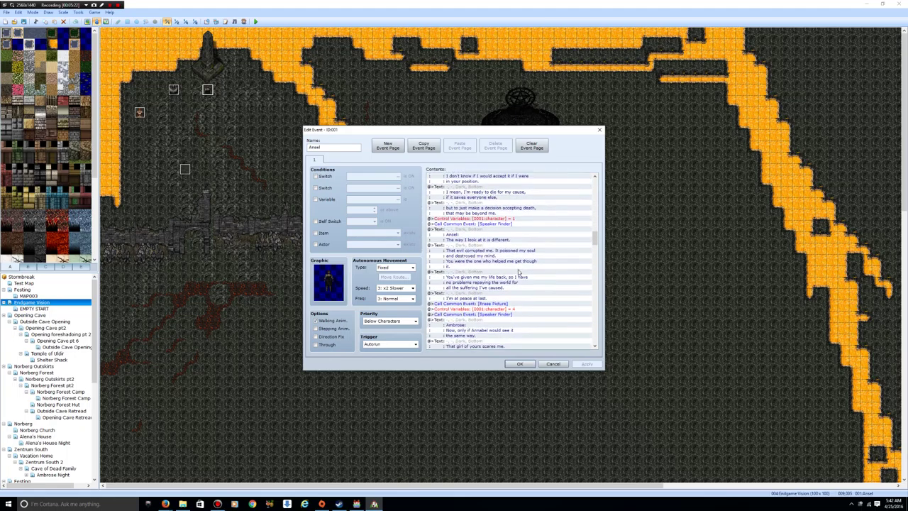
{"action": "scroll", "coordinate": [515, 275], "scroll_direction": "down", "scroll_amount": 4}
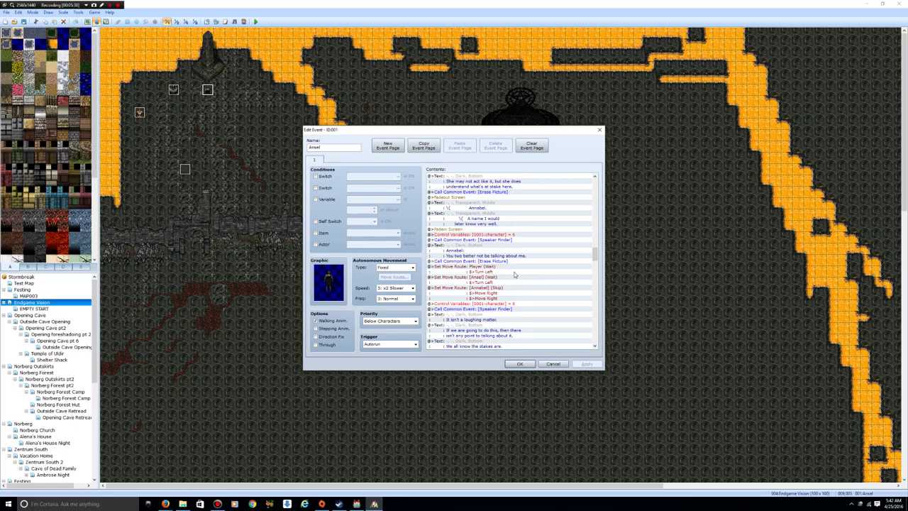
{"action": "scroll", "coordinate": [515, 275], "scroll_direction": "down", "scroll_amount": 8}
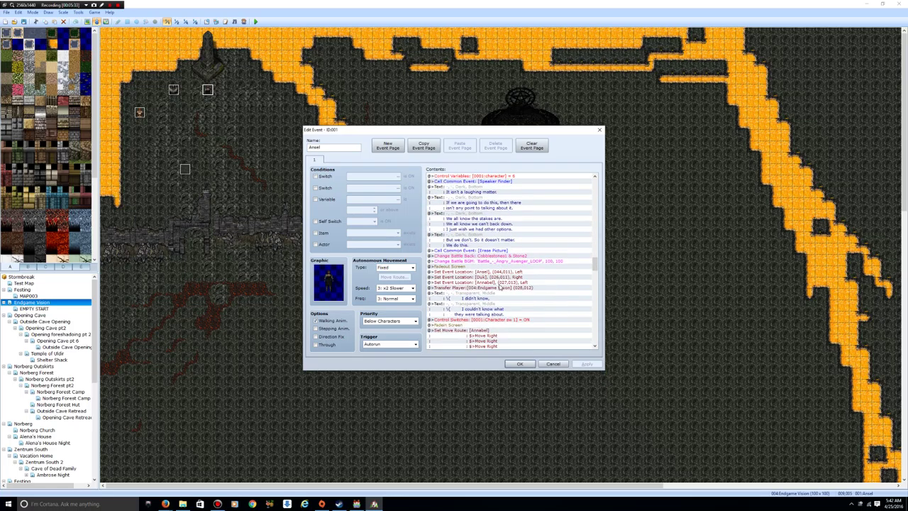
{"action": "scroll", "coordinate": [499, 287], "scroll_direction": "down", "scroll_amount": 3}
{"action": "scroll", "coordinate": [510, 318], "scroll_direction": "down", "scroll_amount": 7}
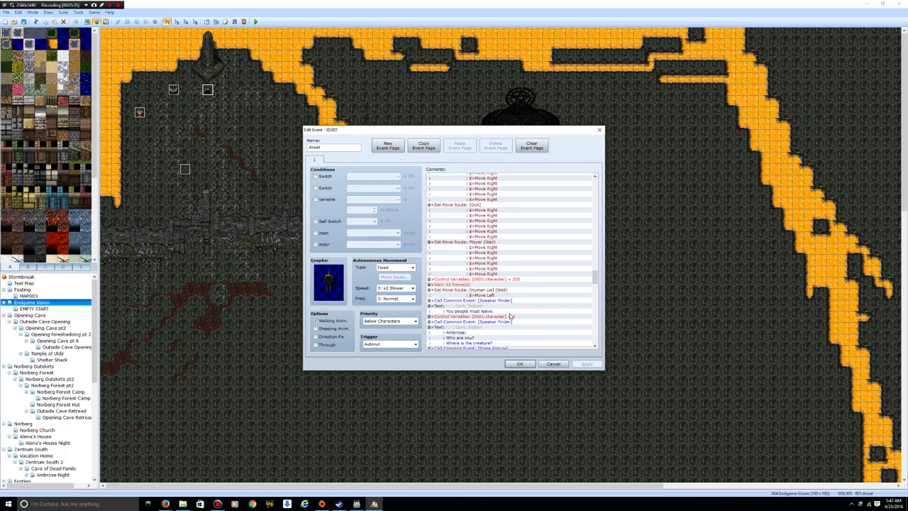
{"action": "scroll", "coordinate": [509, 319], "scroll_direction": "down", "scroll_amount": 2}
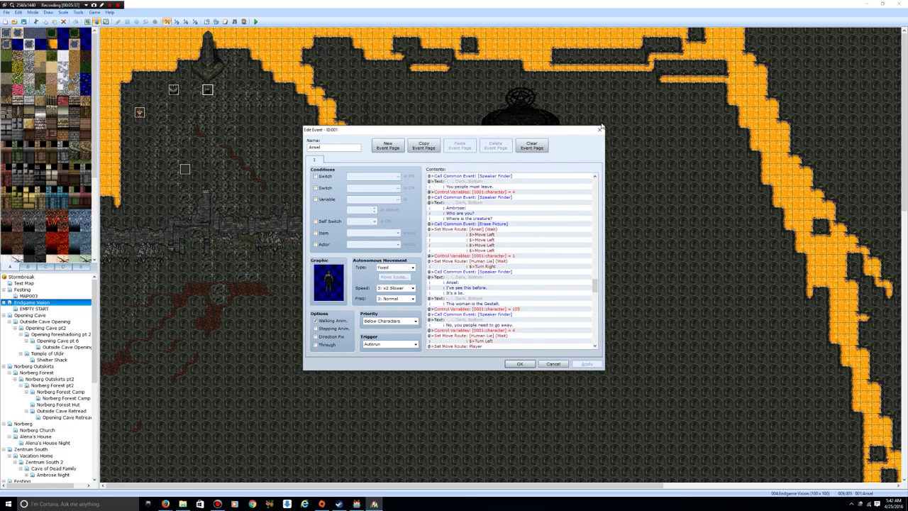
{"action": "scroll", "coordinate": [527, 269], "scroll_direction": "up", "scroll_amount": 10}
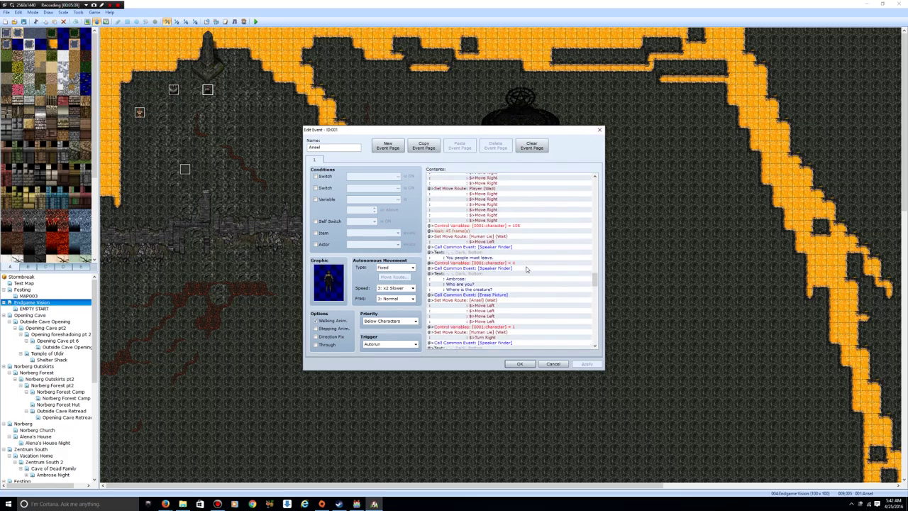
{"action": "scroll", "coordinate": [527, 269], "scroll_direction": "up", "scroll_amount": 9}
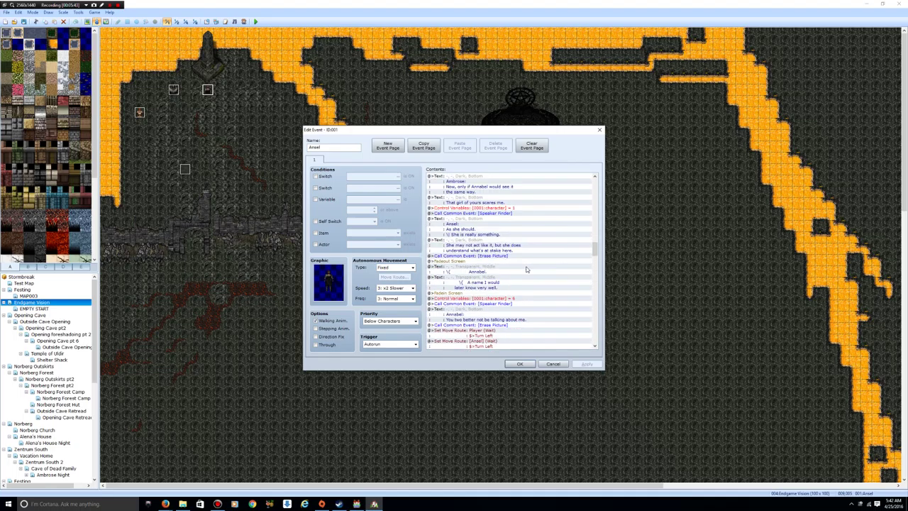
{"action": "scroll", "coordinate": [526, 269], "scroll_direction": "up", "scroll_amount": 6}
{"action": "scroll", "coordinate": [526, 269], "scroll_direction": "up", "scroll_amount": 3}
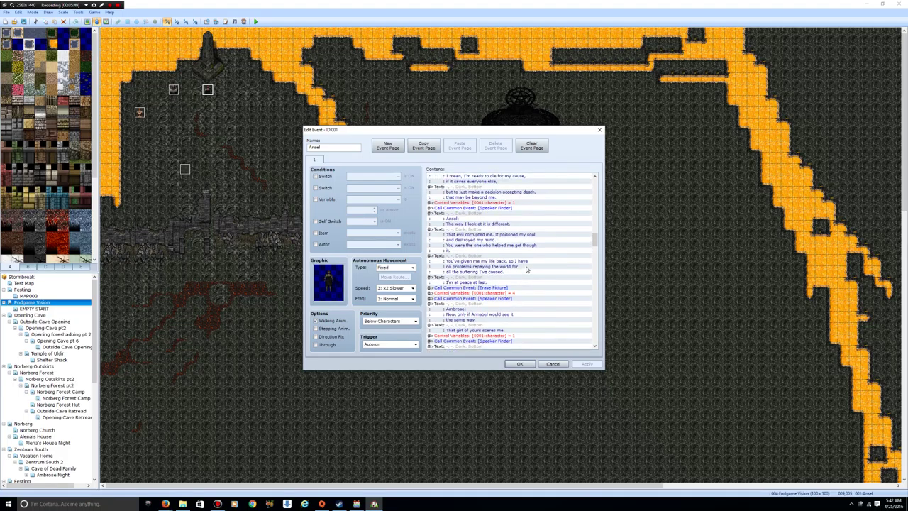
- Select Ansel's dialogue lines and the character-set-to-1 command, then switch to the other project window
{"action": "left_click", "coordinate": [484, 218]}
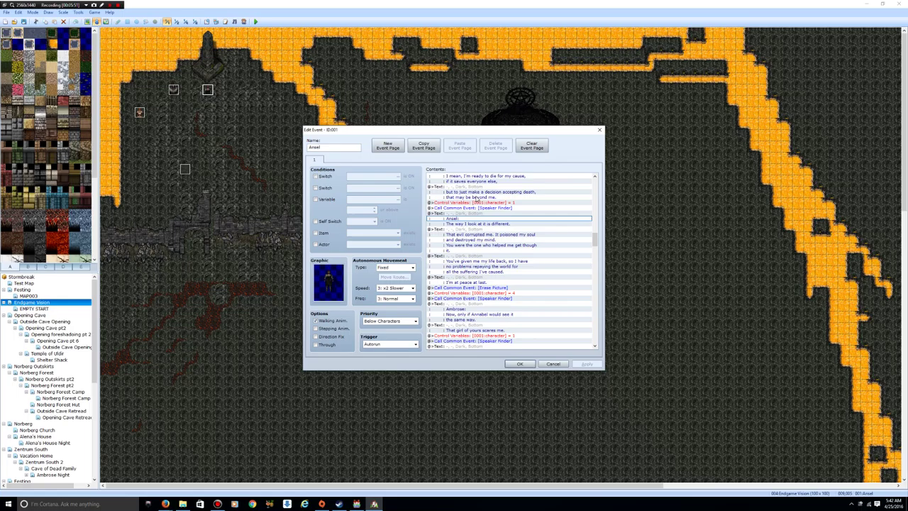
{"action": "left_click", "coordinate": [475, 199]}
{"action": "left_click", "coordinate": [524, 204]}
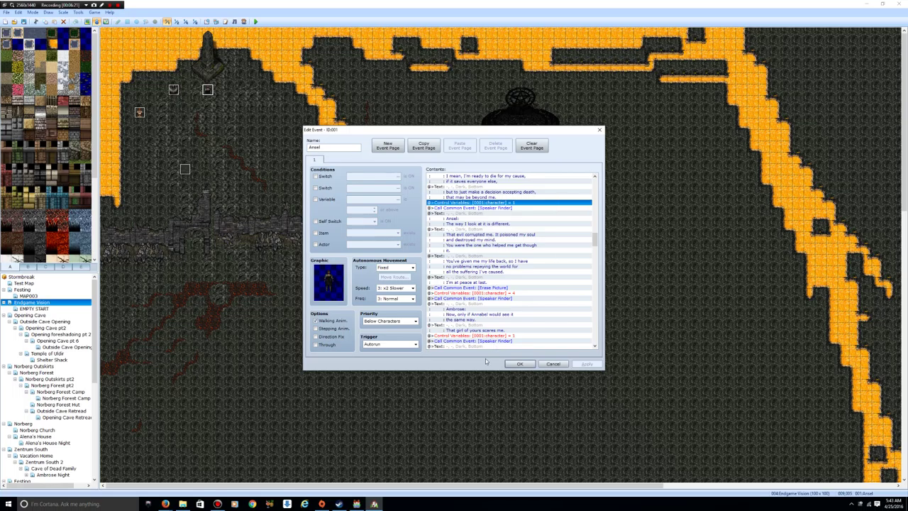
{"action": "left_click", "coordinate": [356, 504]}
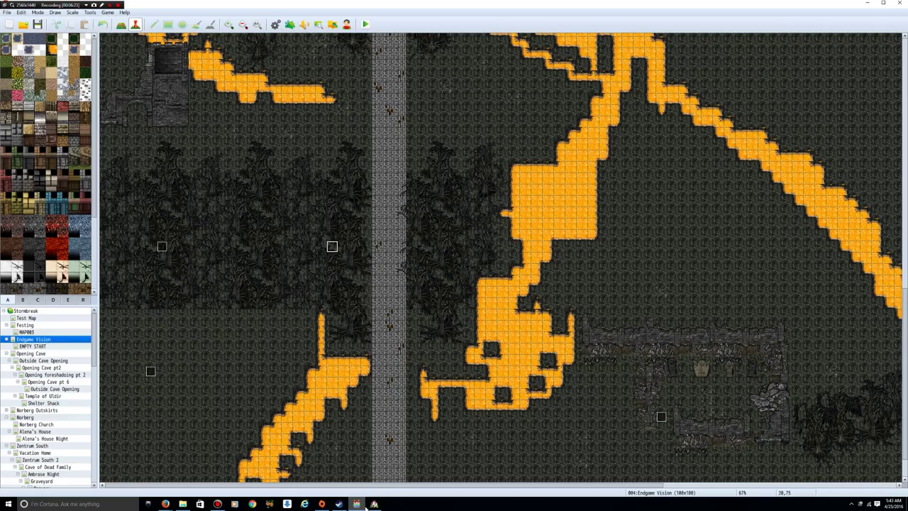
- Load the Zentrum South map from the map tree and scroll to its top
{"action": "right_click", "coordinate": [48, 445]}
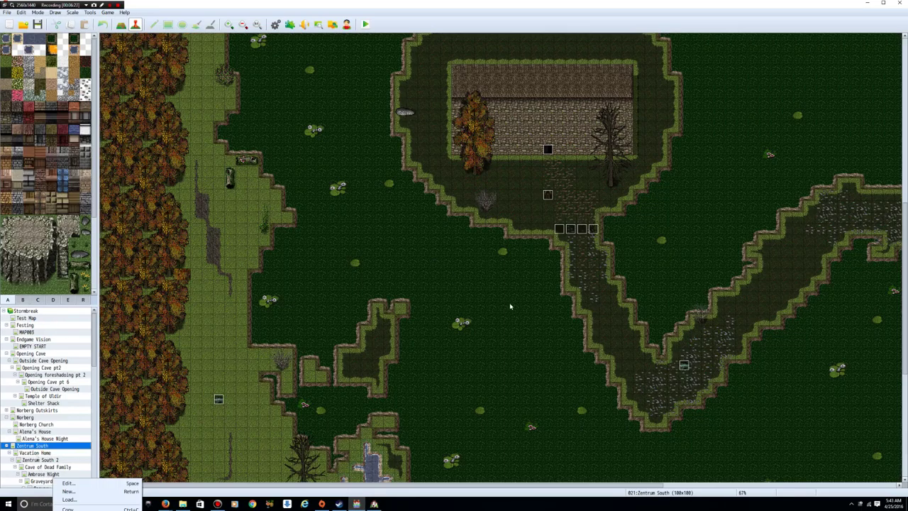
{"action": "scroll", "coordinate": [509, 303], "scroll_direction": "up", "scroll_amount": 5}
{"action": "scroll", "coordinate": [352, 154], "scroll_direction": "up", "scroll_amount": 3}
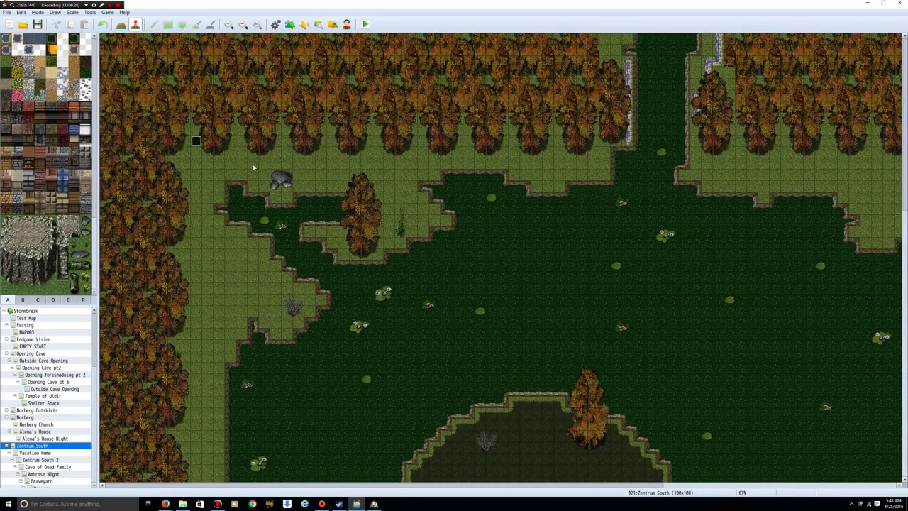
- Review the Kismet event's Ambrose lines, like 'Here, we've made it.', close it, and open Festing
{"action": "double_click", "coordinate": [197, 141]}
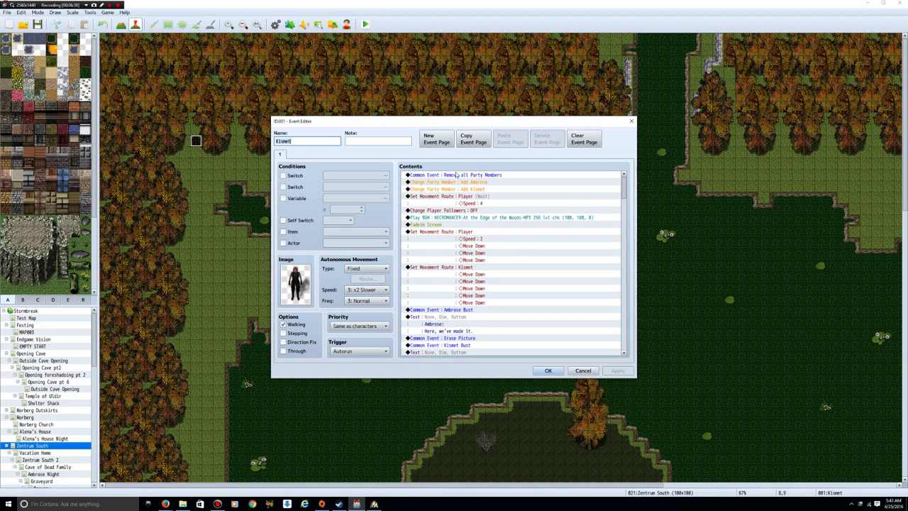
{"action": "scroll", "coordinate": [567, 241], "scroll_direction": "down", "scroll_amount": 5}
{"action": "scroll", "coordinate": [550, 244], "scroll_direction": "down", "scroll_amount": 1}
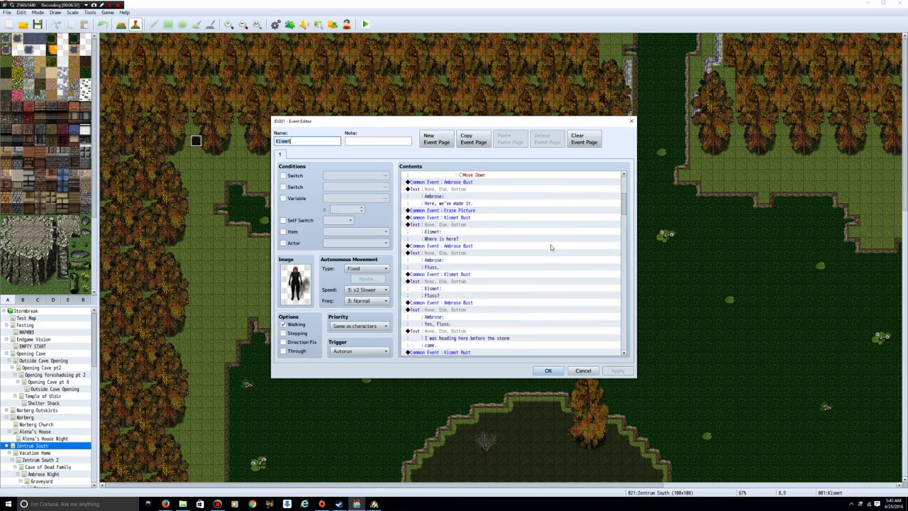
{"action": "left_click", "coordinate": [473, 196]}
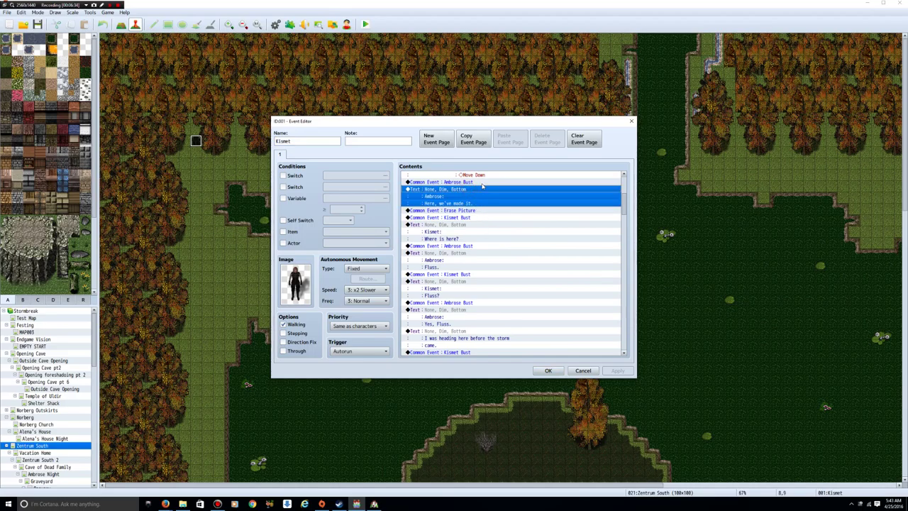
{"action": "key", "text": "Up"}
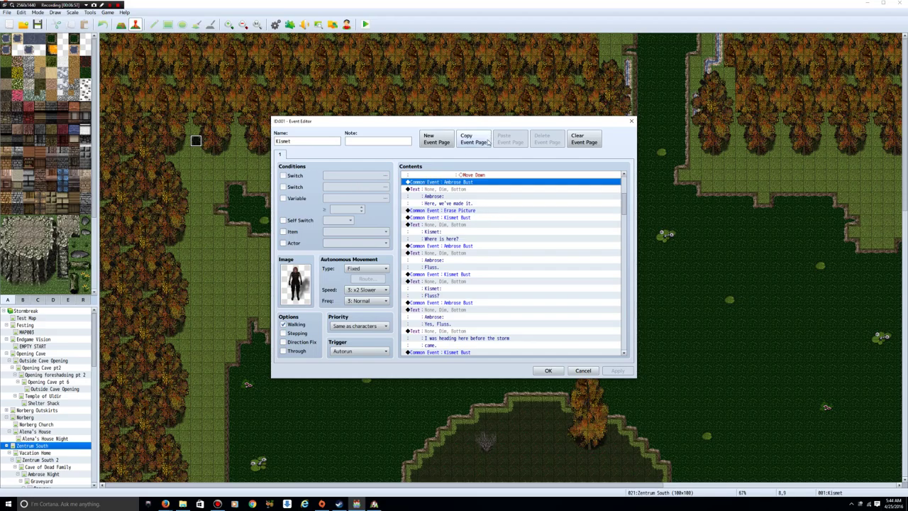
{"action": "left_click", "coordinate": [630, 120]}
{"action": "left_click", "coordinate": [32, 325]}
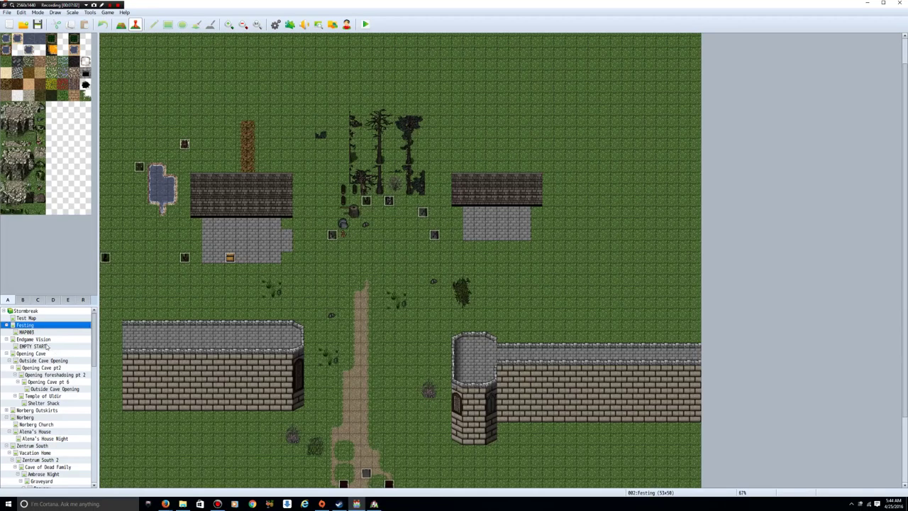
- Set the player's starting position on a tile of the EMPTY START map
{"action": "left_click", "coordinate": [34, 339]}
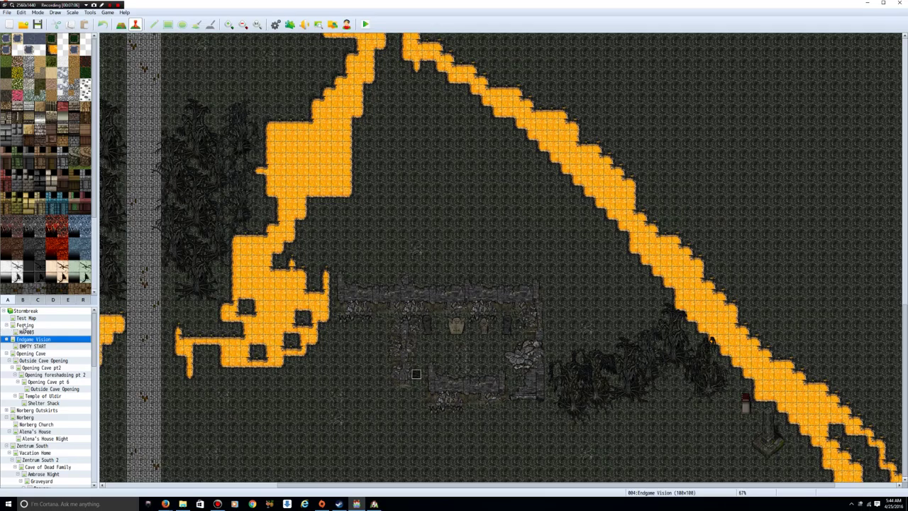
{"action": "left_click", "coordinate": [30, 346]}
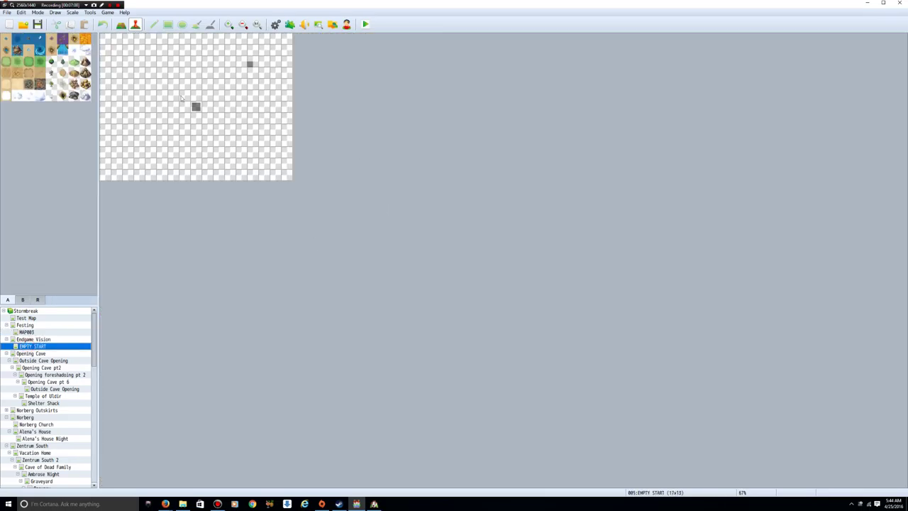
{"action": "right_click", "coordinate": [217, 109]}
{"action": "mouse_move", "coordinate": [257, 177]}
{"action": "left_click", "coordinate": [302, 176]}
- Save the project and launch a playtest, starting a new game
{"action": "left_click", "coordinate": [367, 24]}
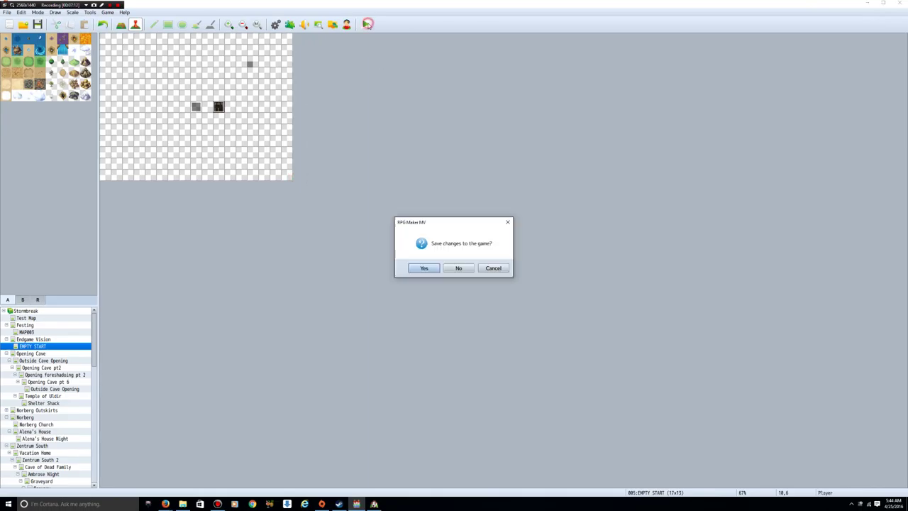
{"action": "key", "text": "Return"}
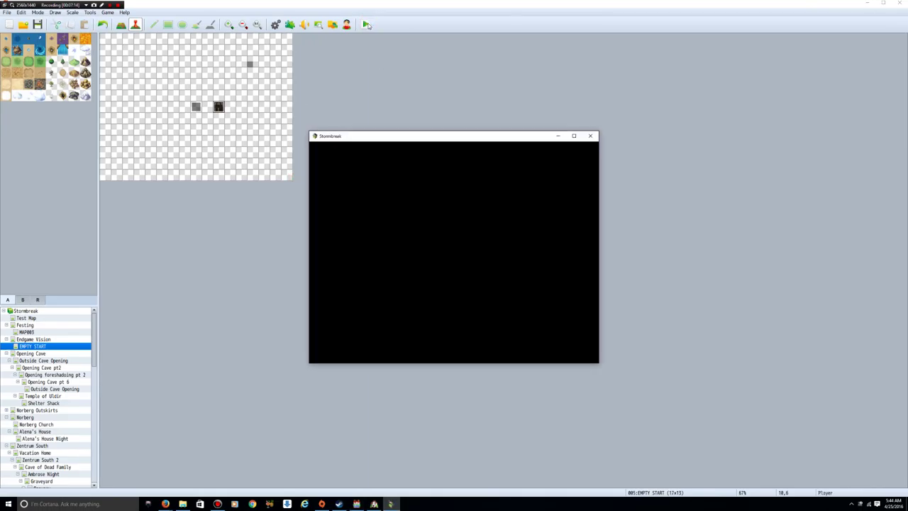
{"action": "key", "text": "Return"}
{"action": "key", "text": "Return"}
{"action": "key", "text": "Return"}
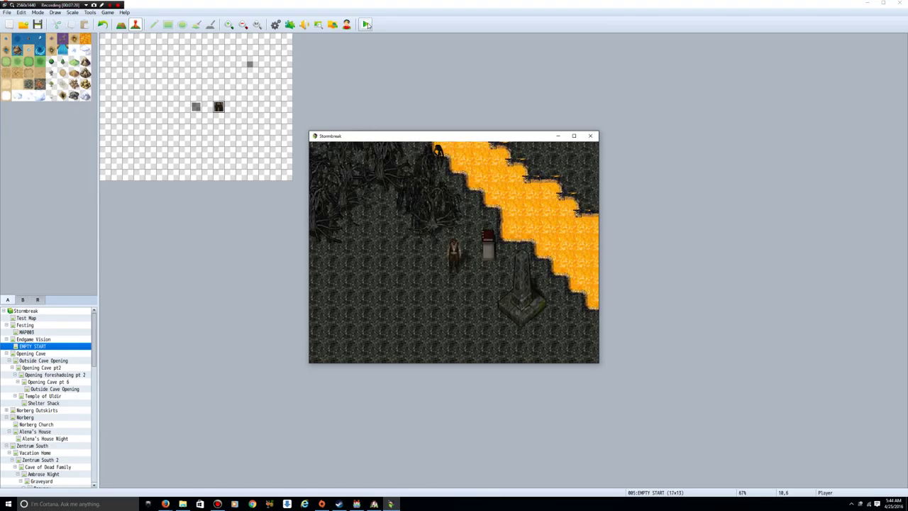
- Walk the hero left, up and down through the lava cave until the screen fades
{"action": "key", "text": "Left"}
{"action": "key", "text": "Left"}
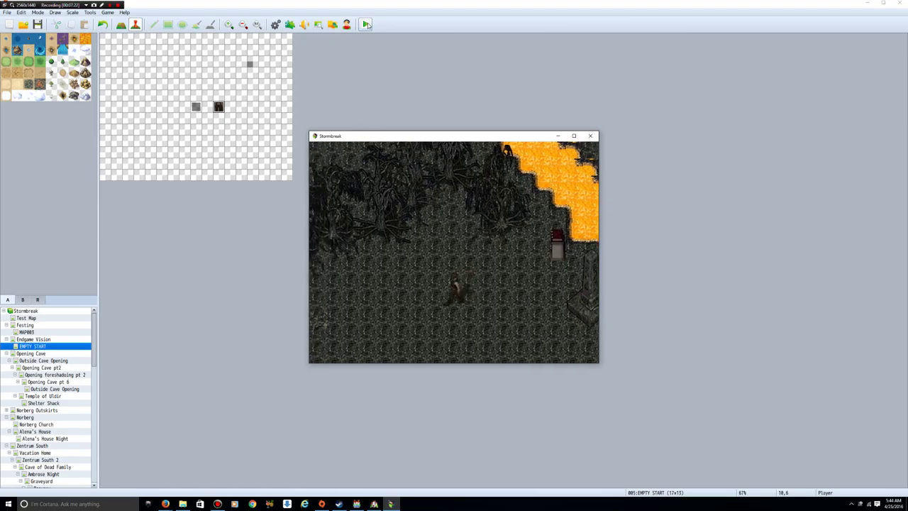
{"action": "key", "text": "Left"}
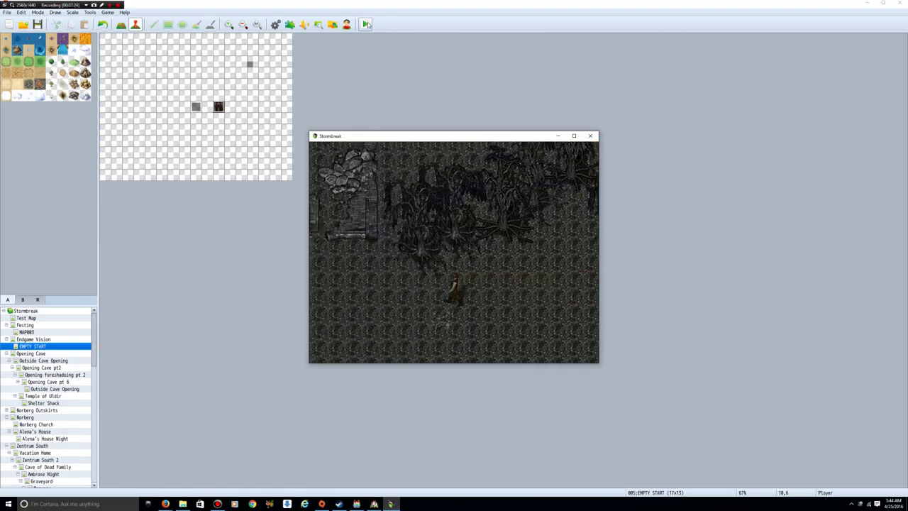
{"action": "key", "text": "Left"}
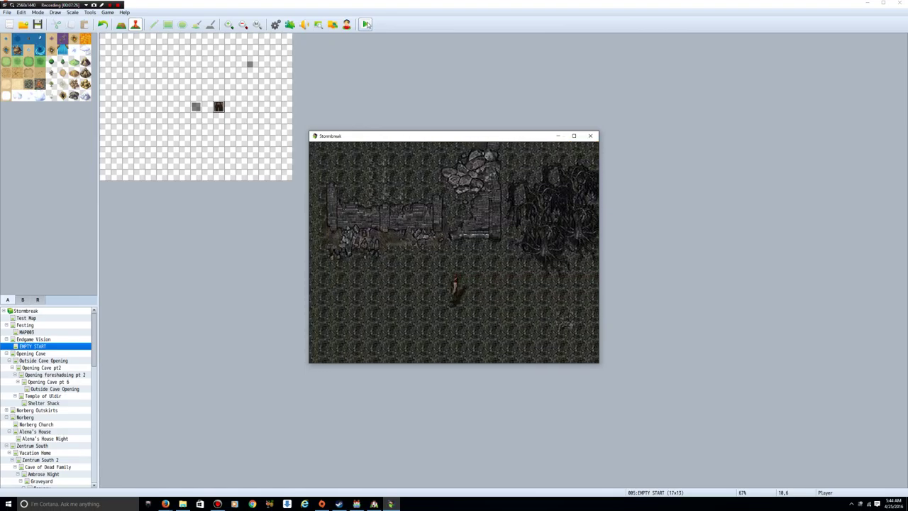
{"action": "key", "text": "Left"}
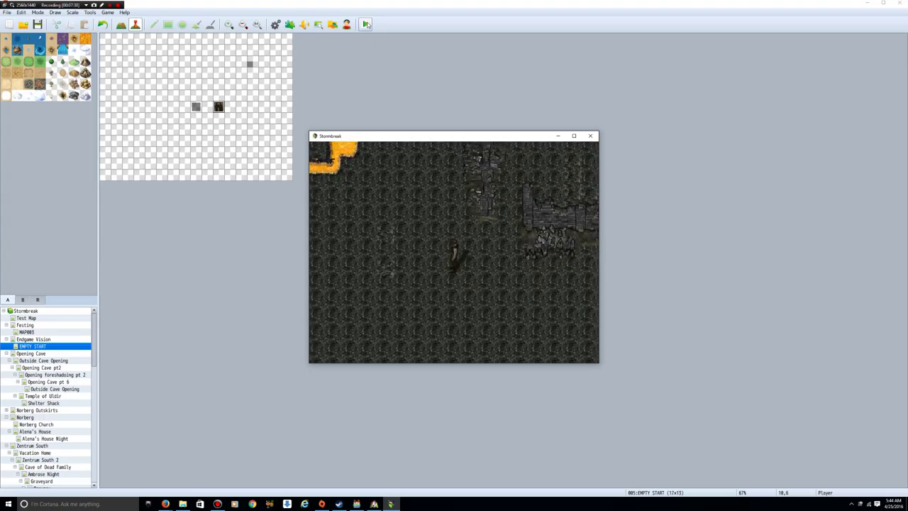
{"action": "key", "text": "Up"}
{"action": "key", "text": "Left"}
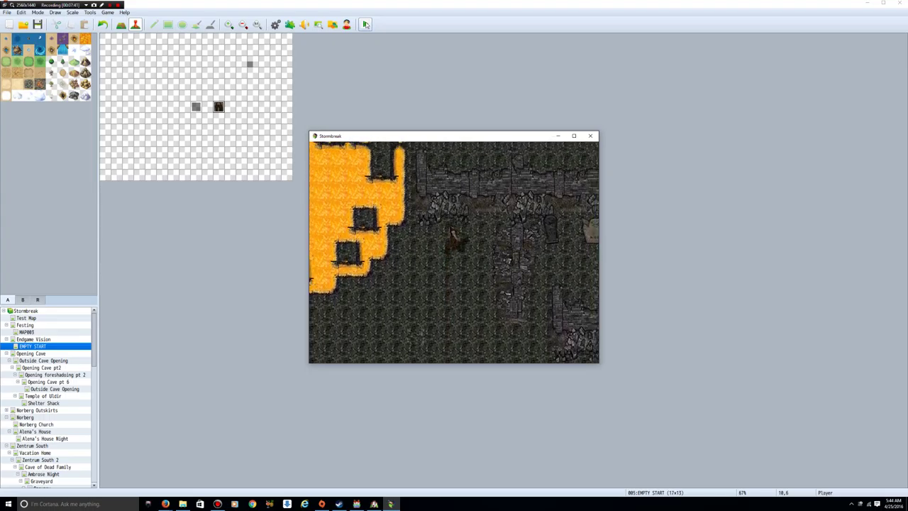
{"action": "key", "text": "Down"}
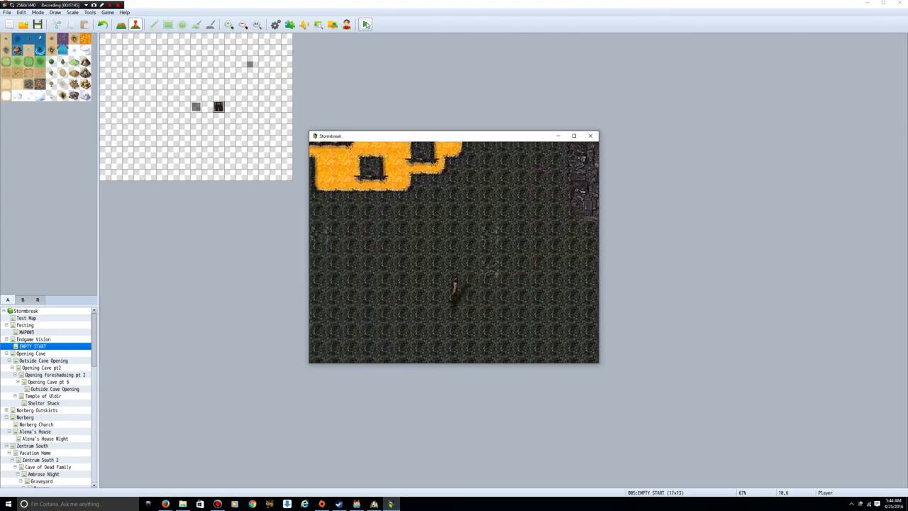
{"action": "key", "text": "Left"}
{"action": "key", "text": "Left"}
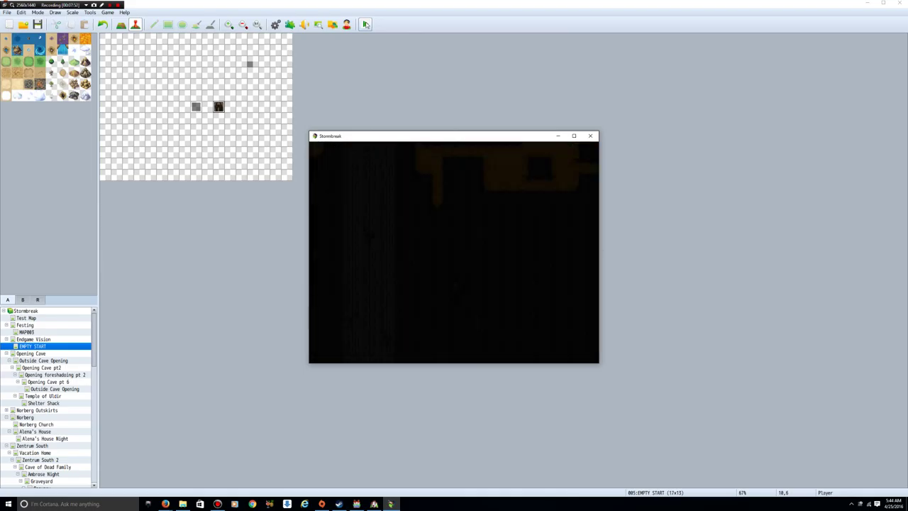
- Walk the hero up the blood-stained stone path past the lava toward the wall until Ambrose speaks
{"action": "key", "text": "Left"}
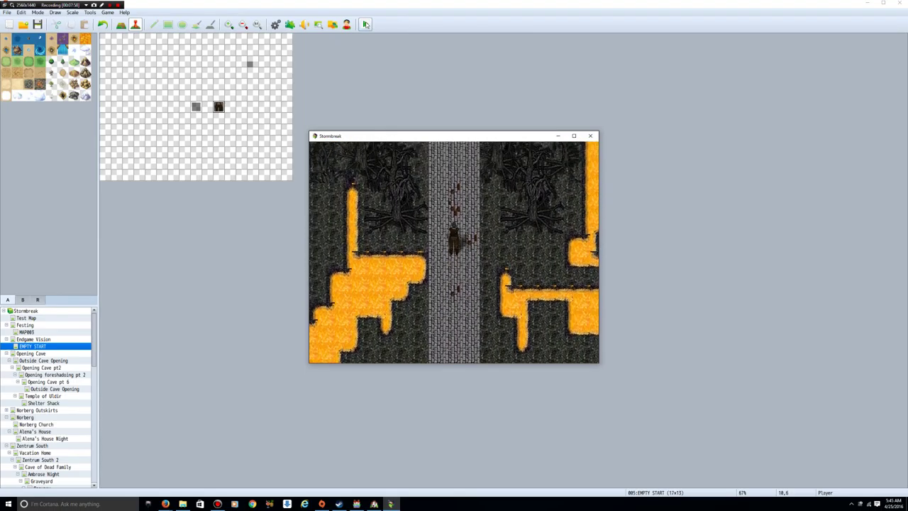
{"action": "key", "text": "Up"}
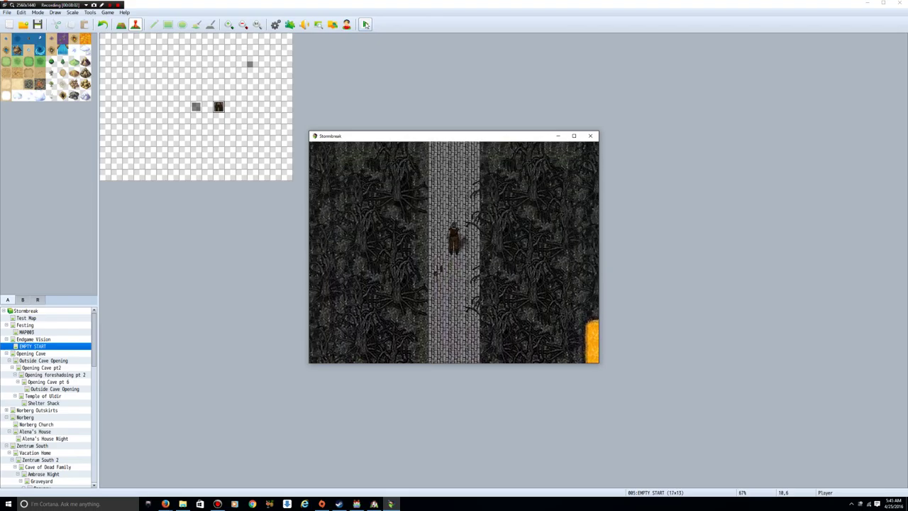
{"action": "key", "text": "Up"}
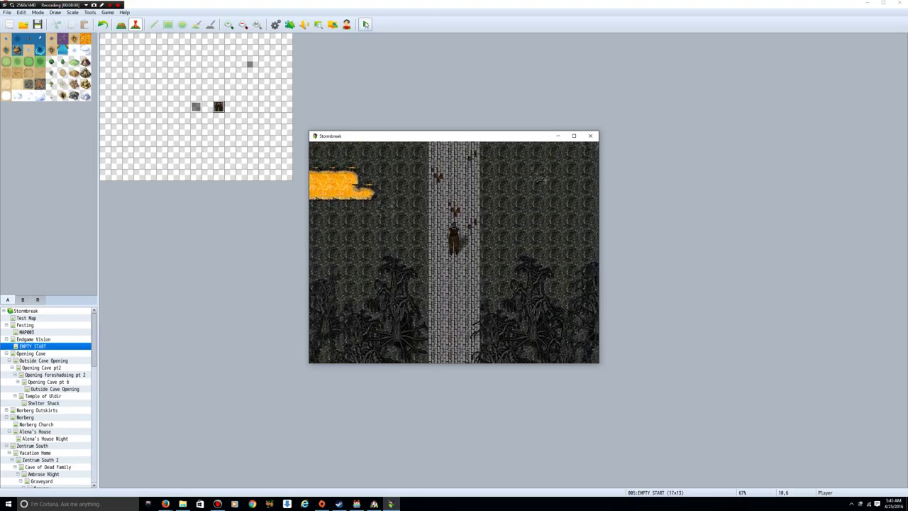
{"action": "key", "text": "Up"}
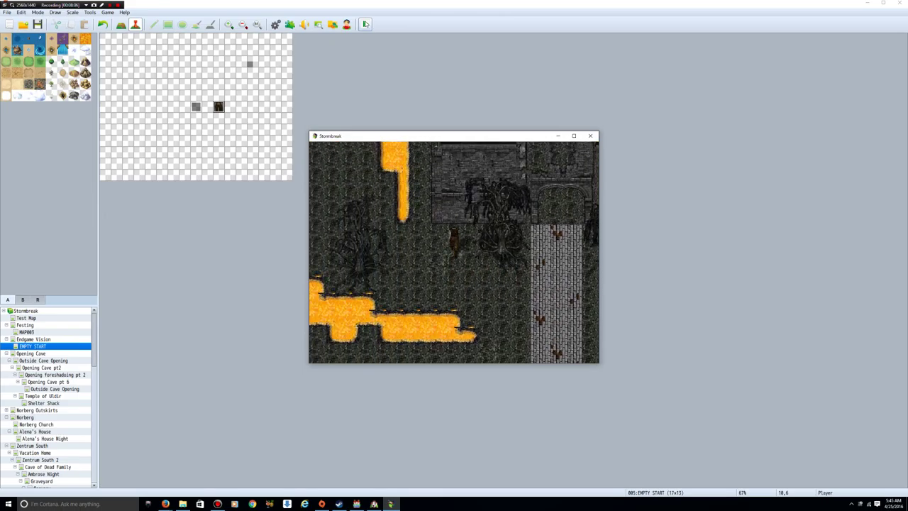
{"action": "key", "text": "Left"}
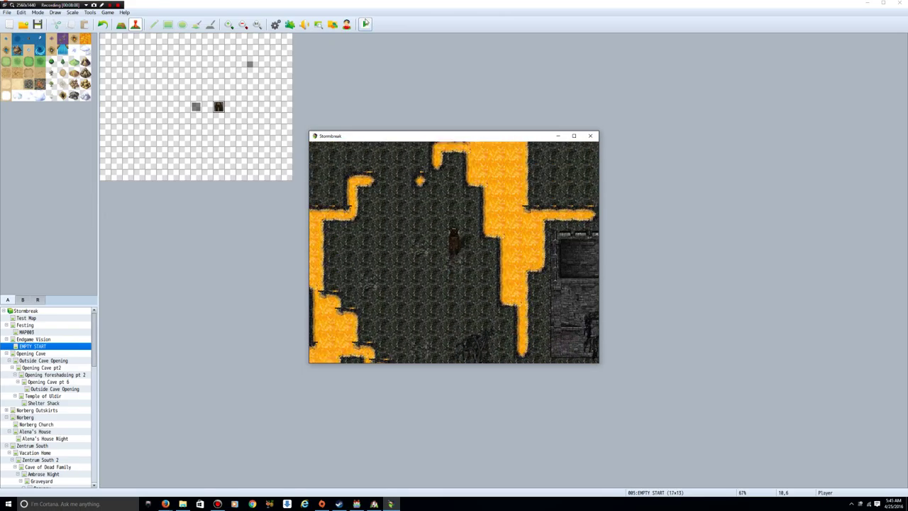
{"action": "key", "text": "Left"}
{"action": "key", "text": "Up"}
{"action": "key", "text": "Up"}
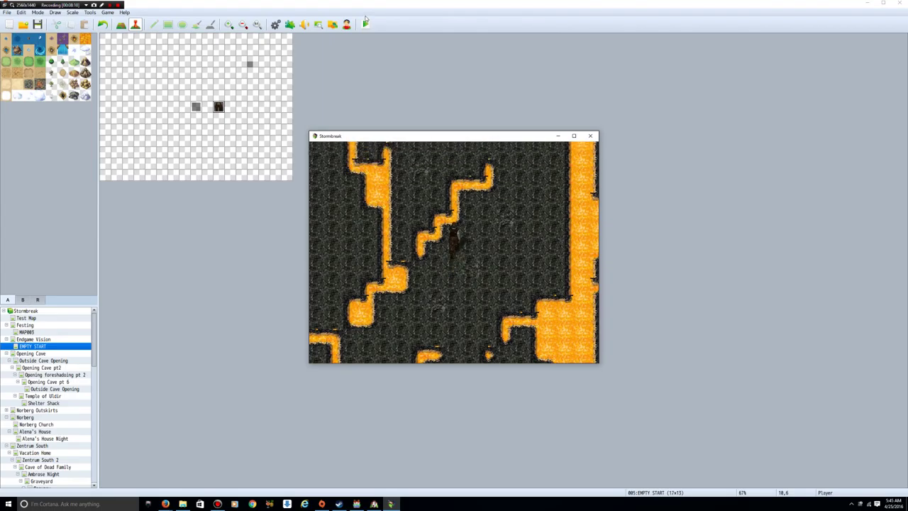
{"action": "key", "text": "Up"}
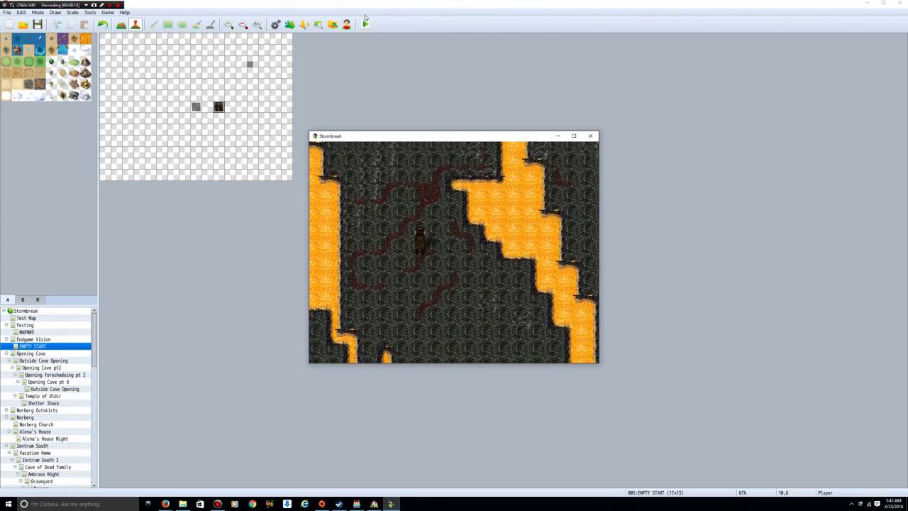
{"action": "key", "text": "Up"}
{"action": "key", "text": "Up"}
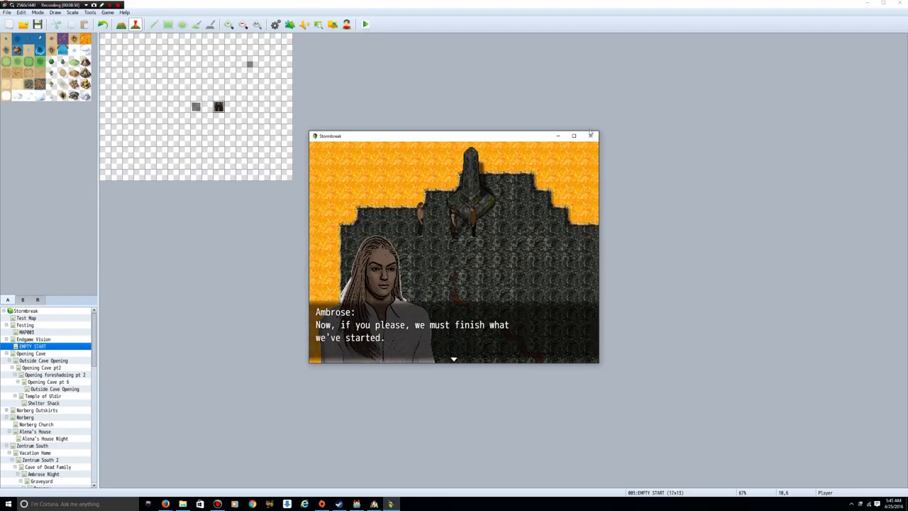
- End the running playtest and load the Endgame Vision map in the editor
{"action": "left_click", "coordinate": [590, 135]}
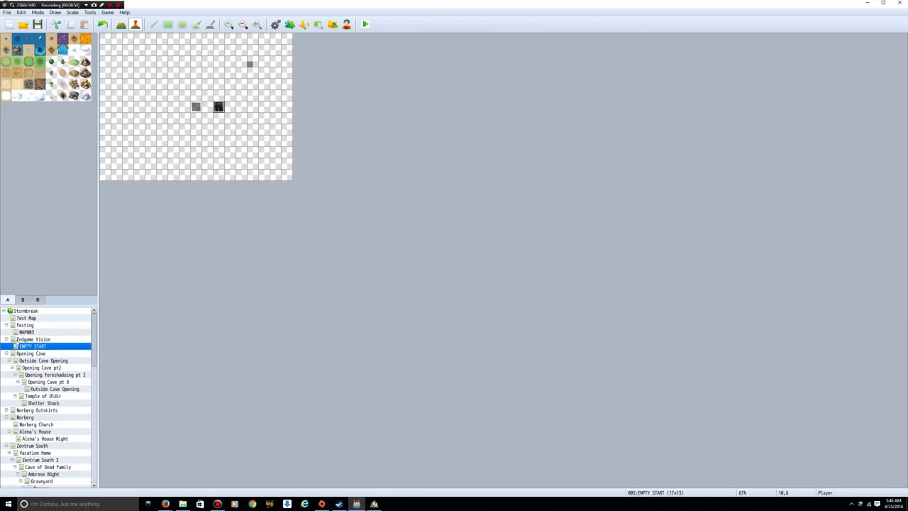
{"action": "left_click", "coordinate": [24, 340]}
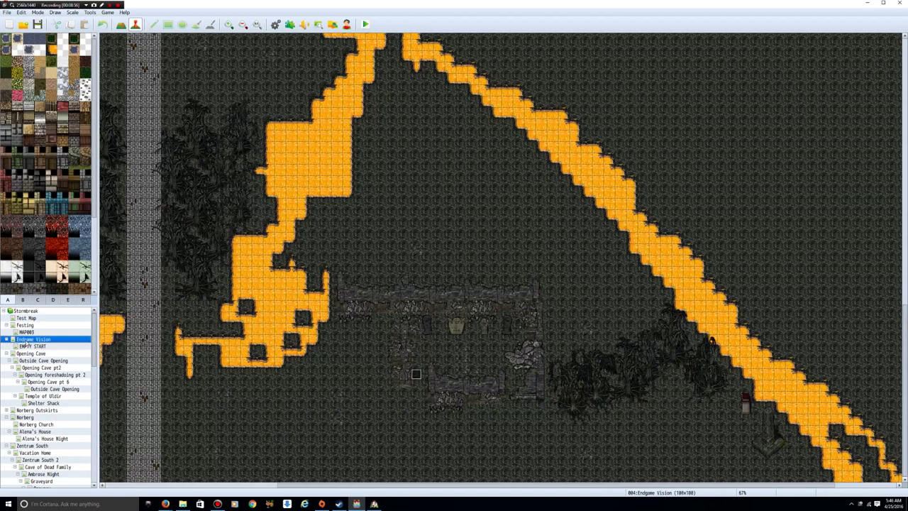
{"action": "scroll", "coordinate": [343, 334], "scroll_direction": "up", "scroll_amount": 10}
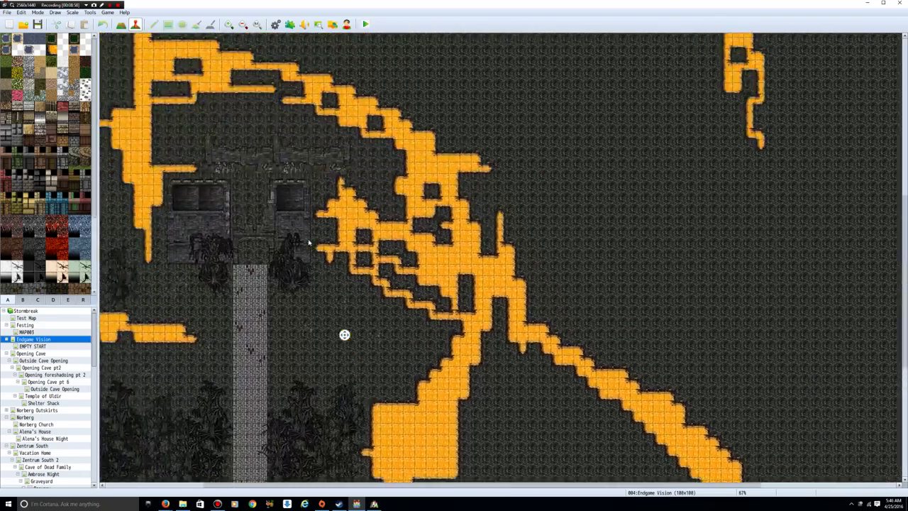
- Pan around Endgame Vision to survey the lava-streaked layout and the rune altar
{"action": "middle_click", "coordinate": [330, 282]}
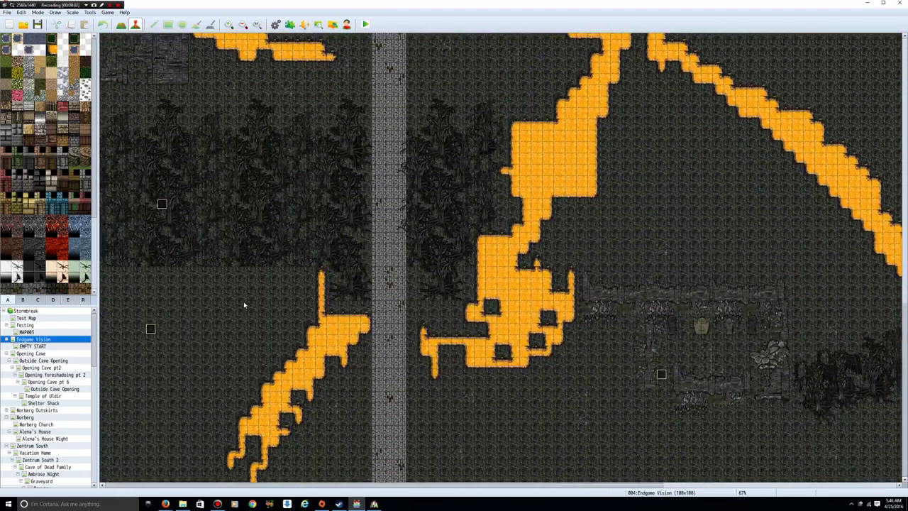
{"action": "middle_click", "coordinate": [281, 285]}
{"action": "middle_click", "coordinate": [348, 282]}
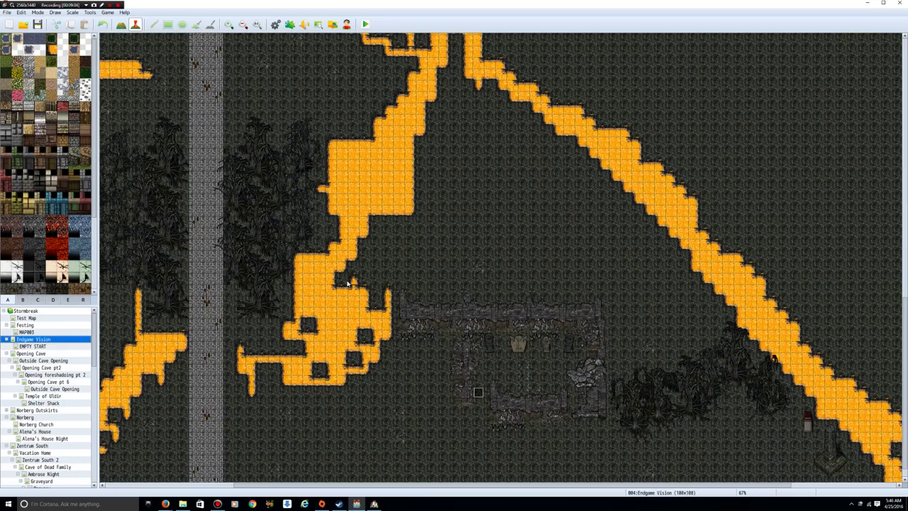
{"action": "middle_click", "coordinate": [464, 313]}
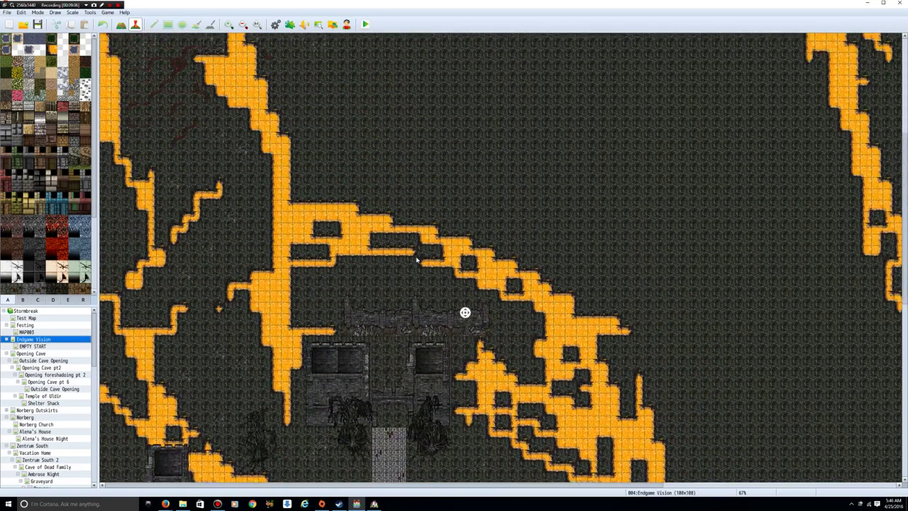
{"action": "middle_click", "coordinate": [273, 223]}
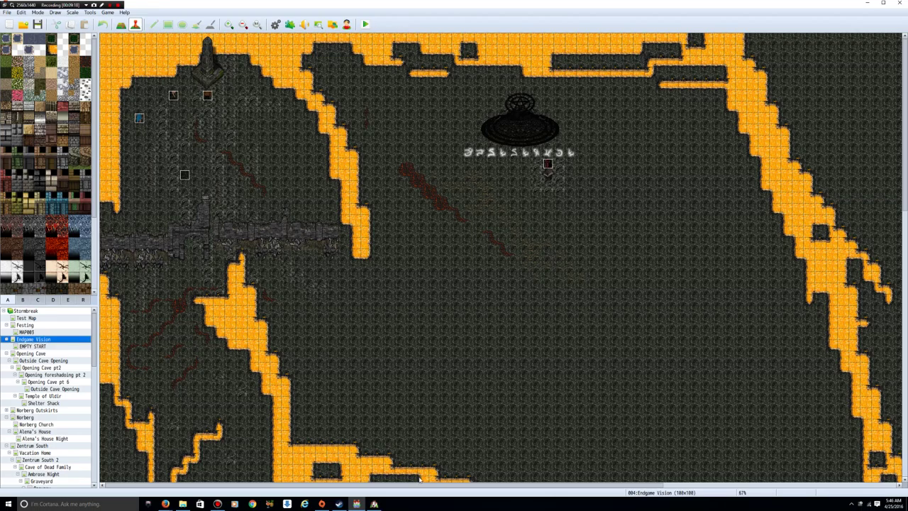
- Bring the other editor window forward, discard the event edits and load the Festing map
{"action": "mouse_move", "coordinate": [376, 504]}
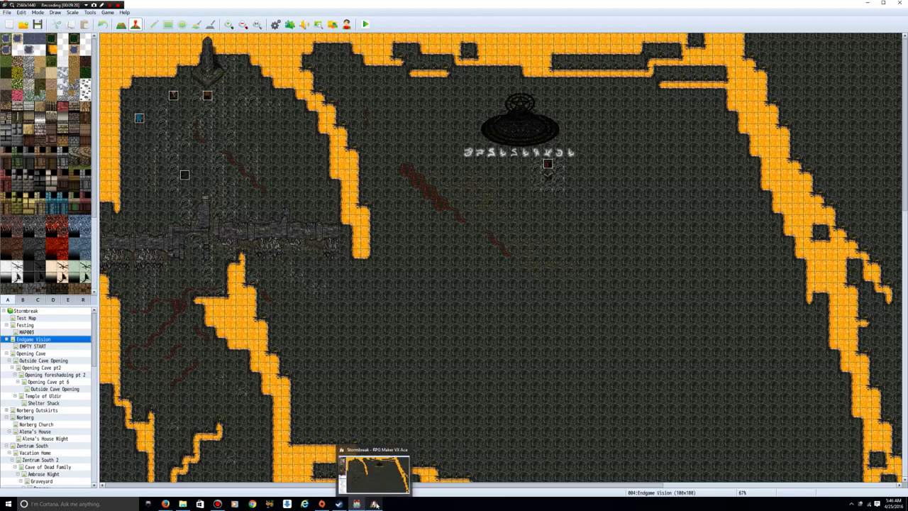
{"action": "left_click", "coordinate": [375, 504]}
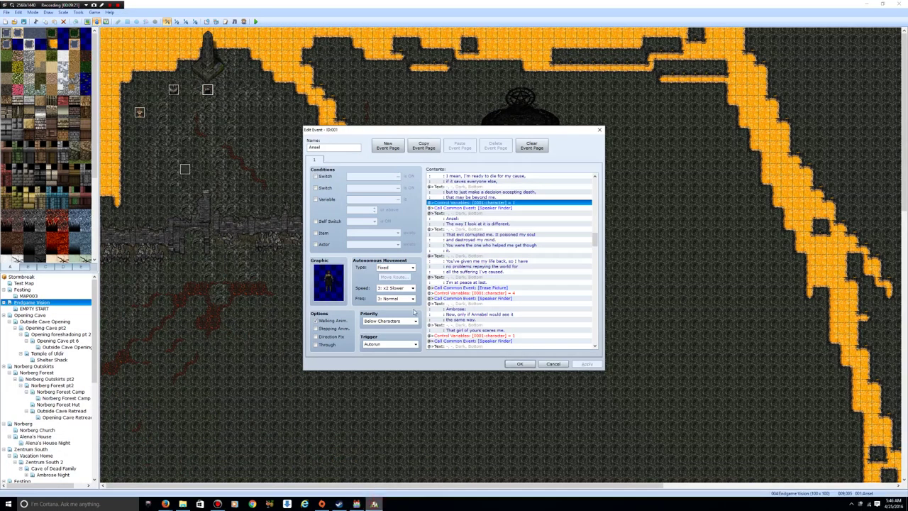
{"action": "left_click", "coordinate": [552, 363]}
- Set the player's starting position to the tile just below the left house
{"action": "key", "text": "Up"}
{"action": "key", "text": "Up"}
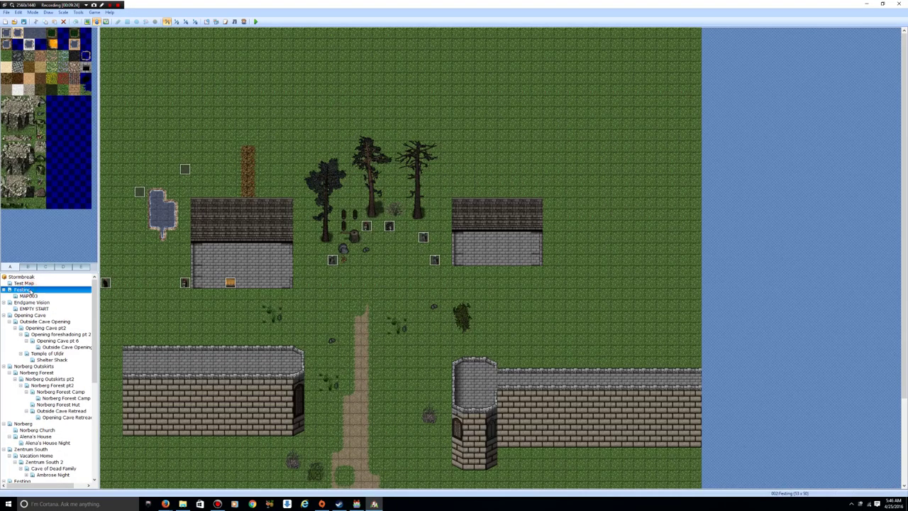
{"action": "scroll", "coordinate": [355, 291], "scroll_direction": "down", "scroll_amount": 3}
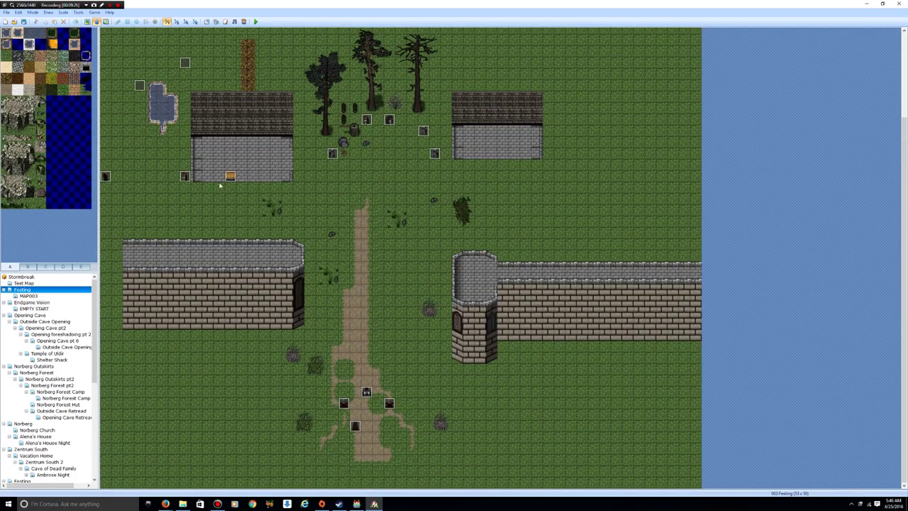
{"action": "right_click", "coordinate": [186, 186]}
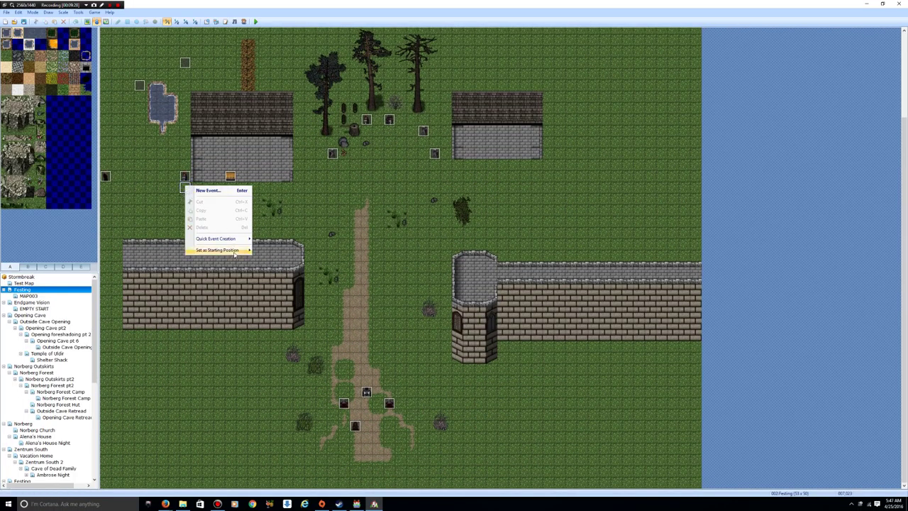
{"action": "left_click", "coordinate": [263, 251]}
- Save the project and playtest it, trying the title menu until an error closes the game
{"action": "left_click", "coordinate": [255, 22]}
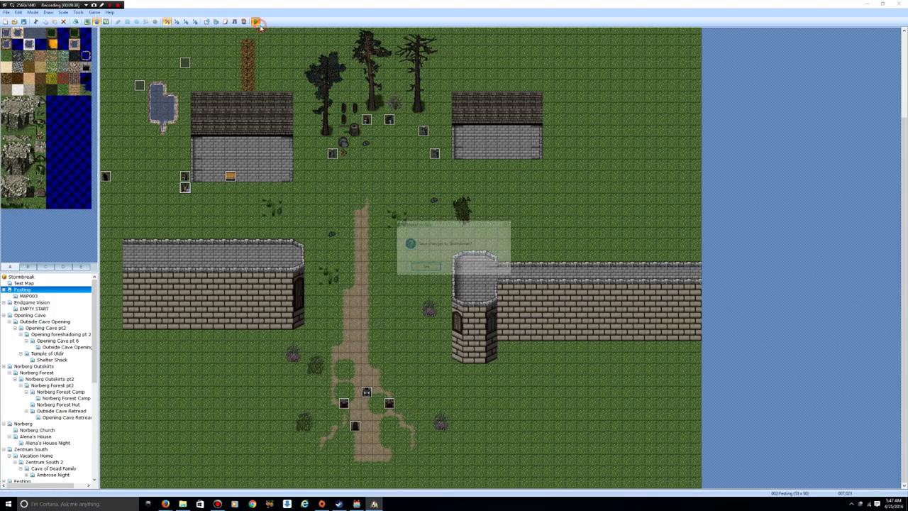
{"action": "key", "text": "Return"}
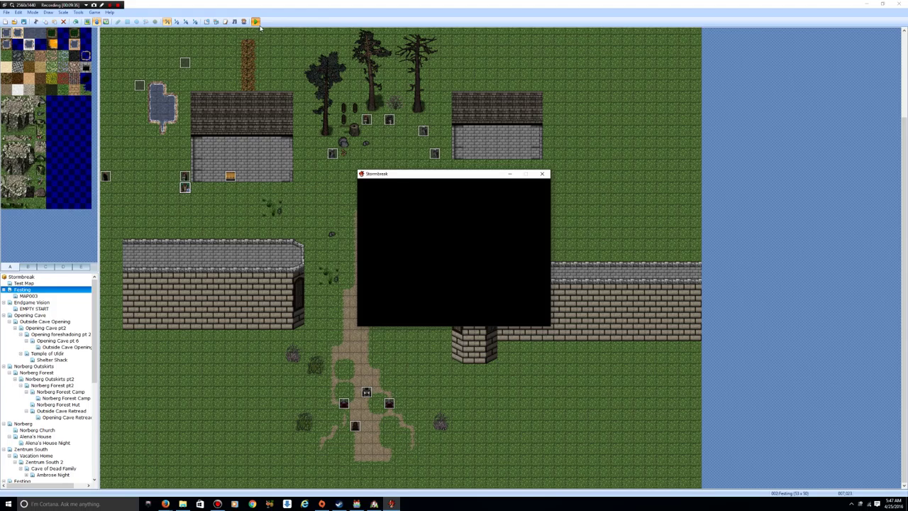
{"action": "key", "text": "Return"}
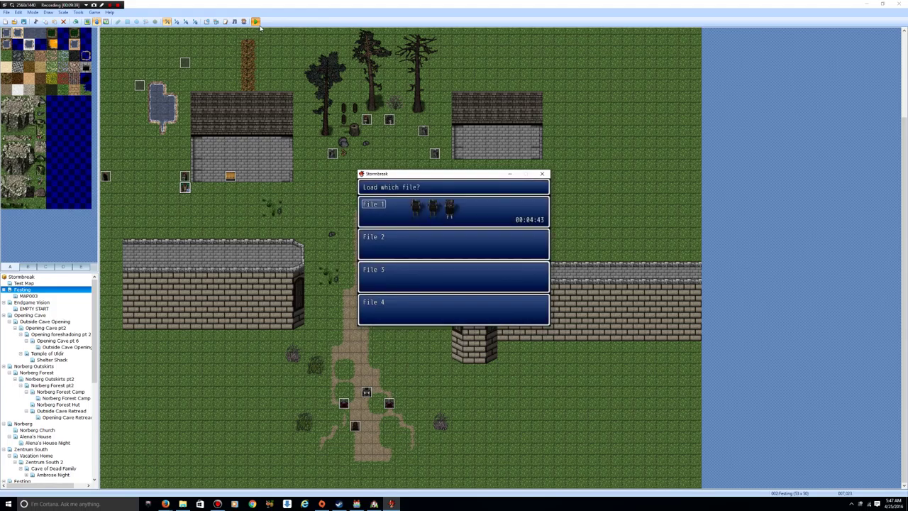
{"action": "key", "text": "Escape"}
{"action": "key", "text": "Return"}
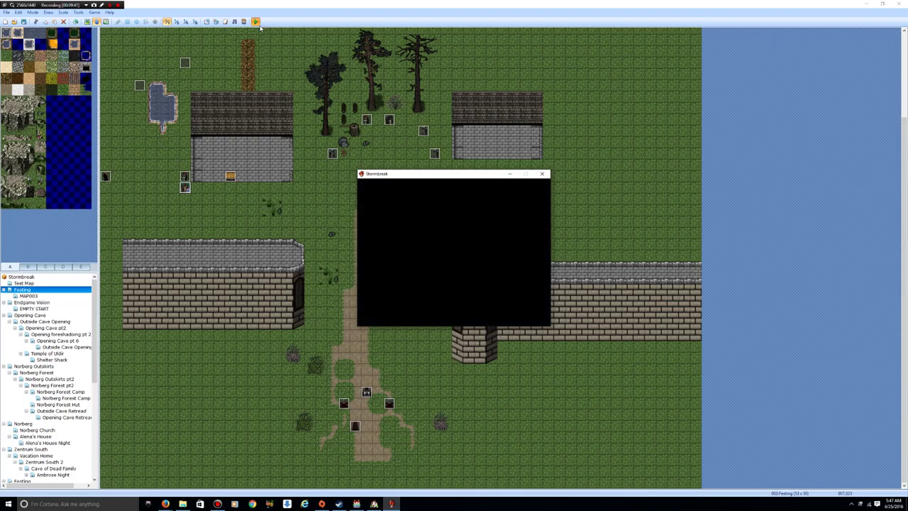
{"action": "key", "text": "Return"}
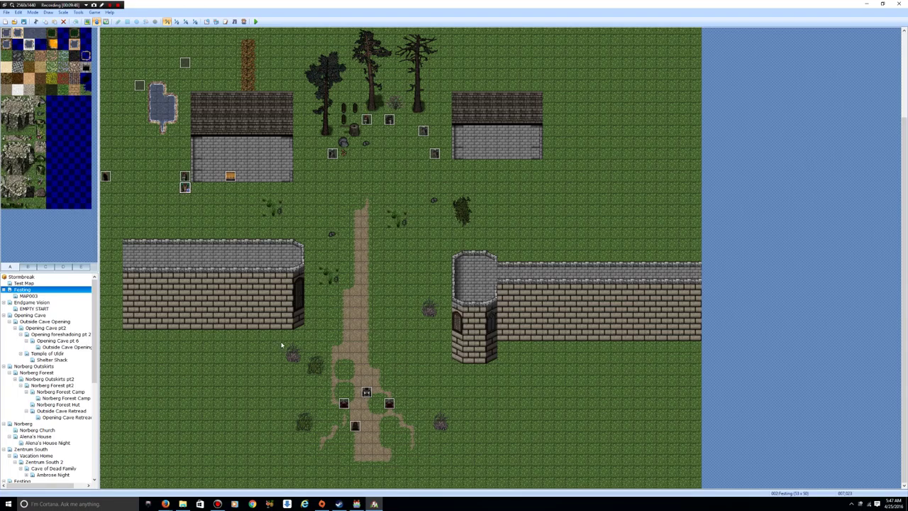
- Pan and scroll across the early Festing village map to inspect its houses and path
{"action": "scroll", "coordinate": [419, 344], "scroll_direction": "up", "scroll_amount": 3}
{"action": "middle_click", "coordinate": [397, 228]}
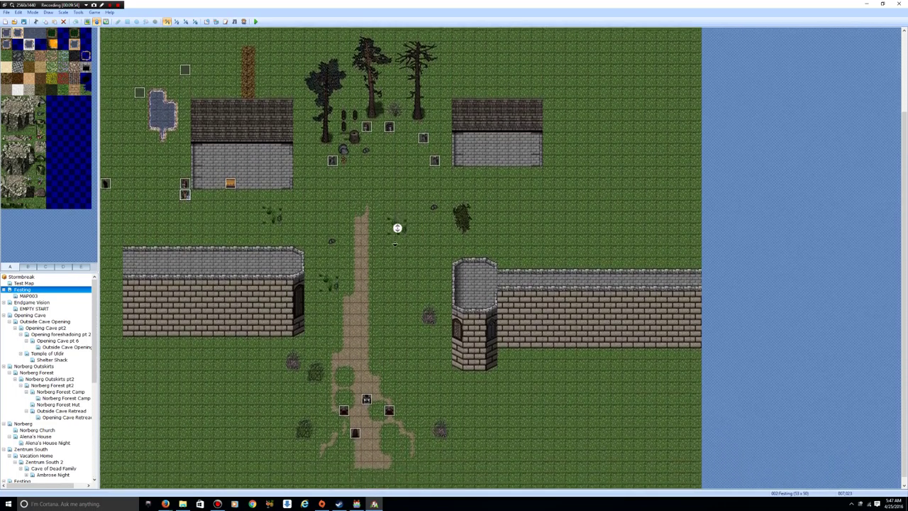
{"action": "middle_click", "coordinate": [394, 245]}
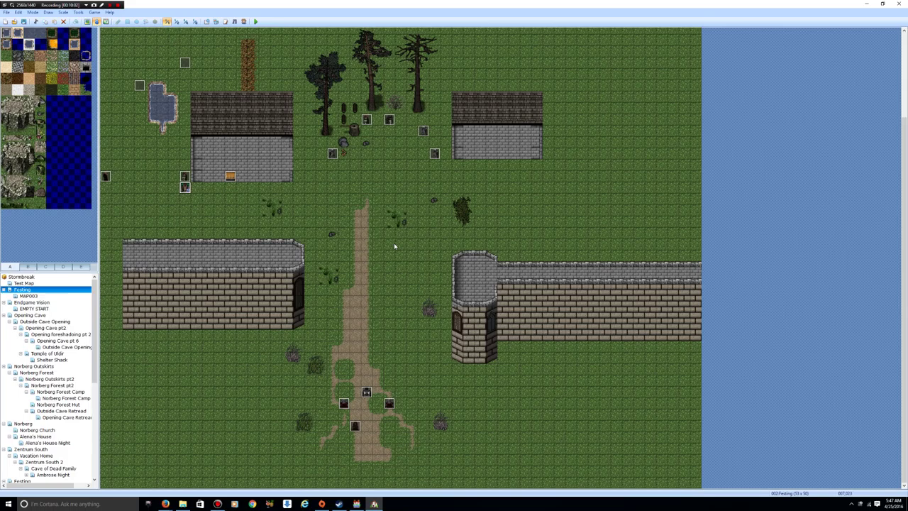
{"action": "scroll", "coordinate": [447, 291], "scroll_direction": "up", "scroll_amount": 3}
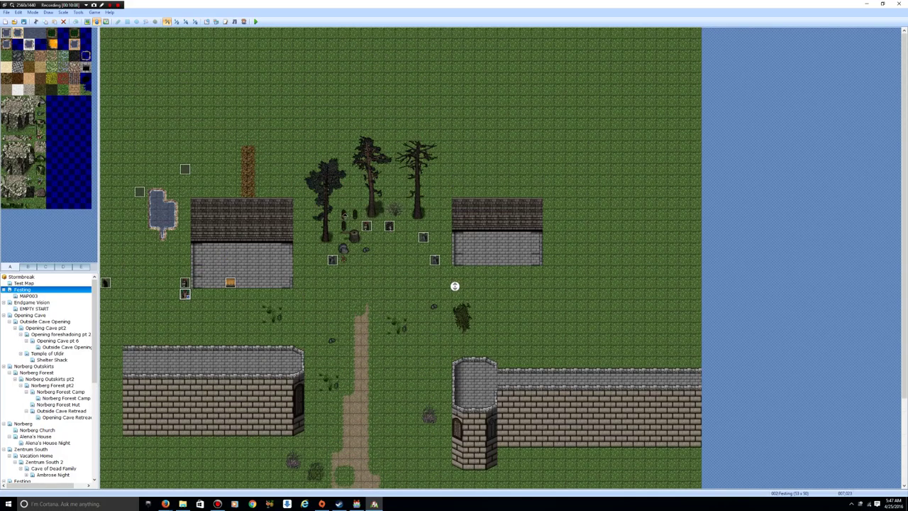
{"action": "scroll", "coordinate": [405, 194], "scroll_direction": "down", "scroll_amount": 3}
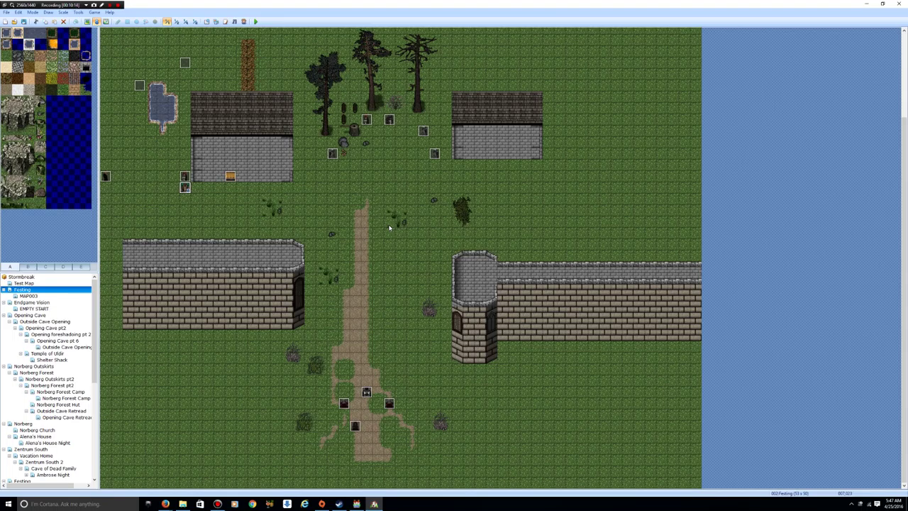
{"action": "scroll", "coordinate": [542, 263], "scroll_direction": "up", "scroll_amount": 3}
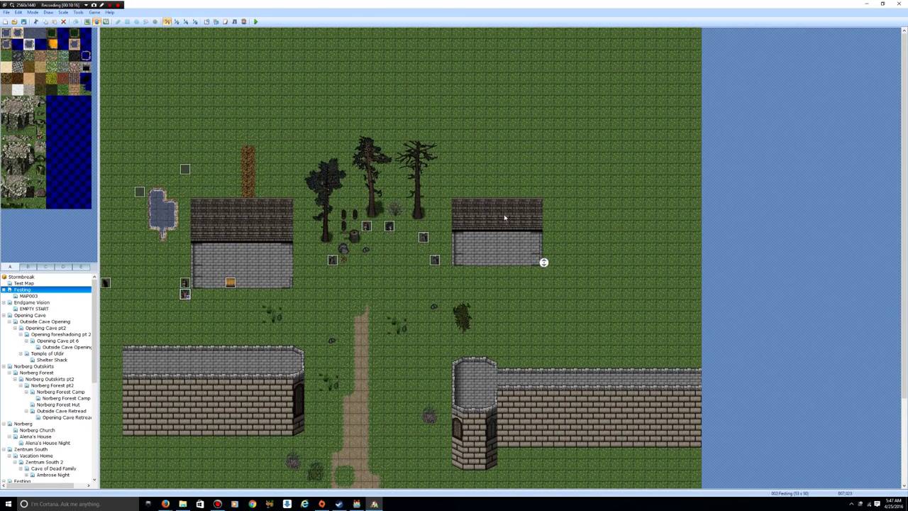
{"action": "scroll", "coordinate": [531, 169], "scroll_direction": "down", "scroll_amount": 3}
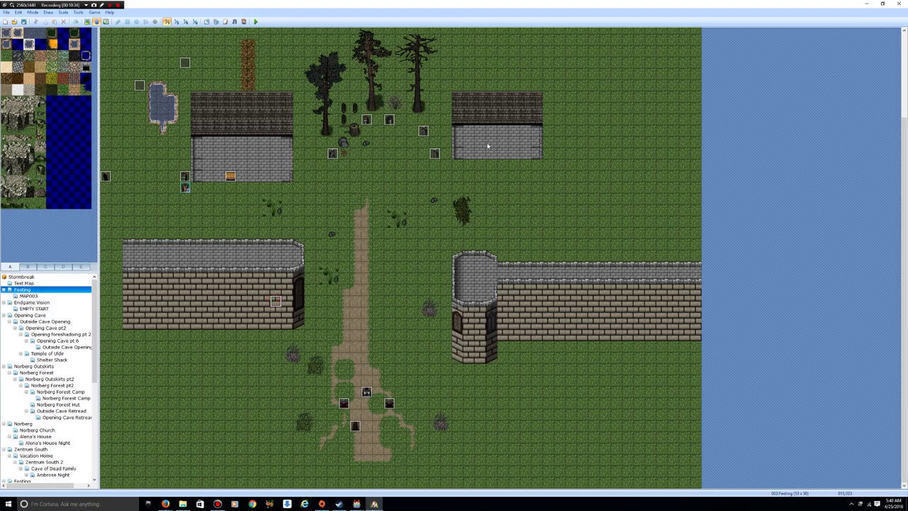
{"action": "scroll", "coordinate": [392, 191], "scroll_direction": "up", "scroll_amount": 3}
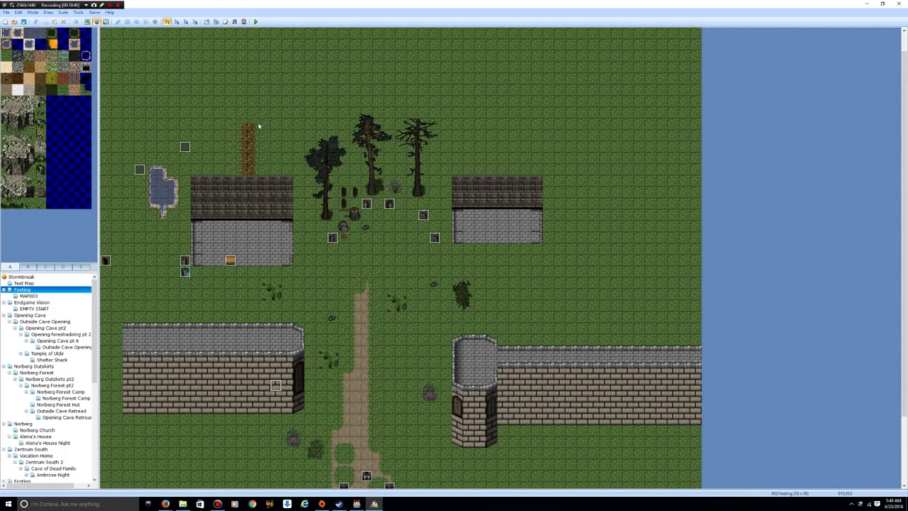
- Select a tile beside the event near the trees and review the surrounding event markers
{"action": "left_click", "coordinate": [395, 206]}
{"action": "scroll", "coordinate": [355, 305], "scroll_direction": "down", "scroll_amount": 3}
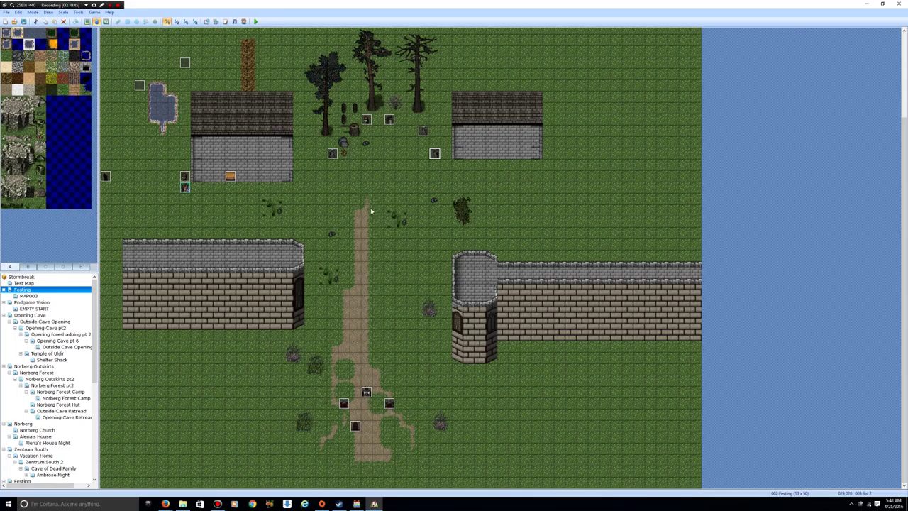
{"action": "scroll", "coordinate": [374, 184], "scroll_direction": "up", "scroll_amount": 2}
{"action": "scroll", "coordinate": [370, 179], "scroll_direction": "down", "scroll_amount": 1}
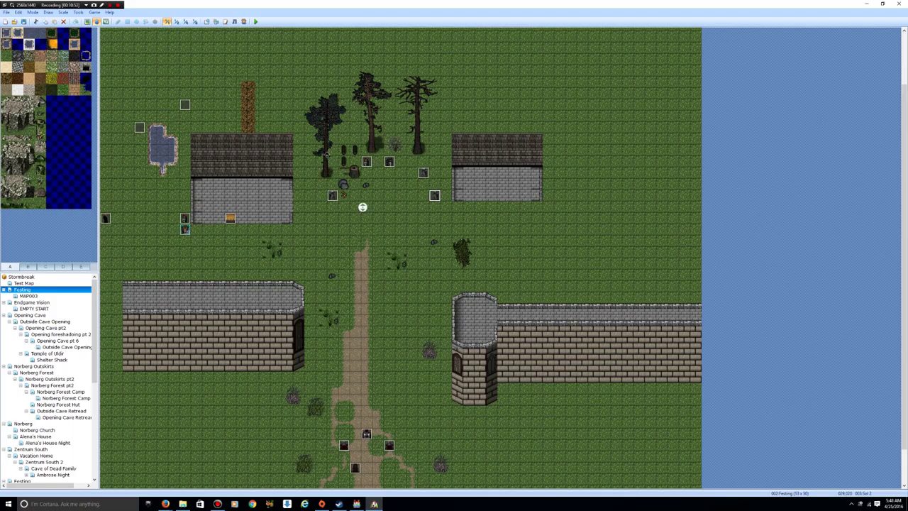
{"action": "scroll", "coordinate": [358, 192], "scroll_direction": "up", "scroll_amount": 2}
{"action": "scroll", "coordinate": [337, 142], "scroll_direction": "down", "scroll_amount": 1}
{"action": "scroll", "coordinate": [338, 142], "scroll_direction": "down", "scroll_amount": 4}
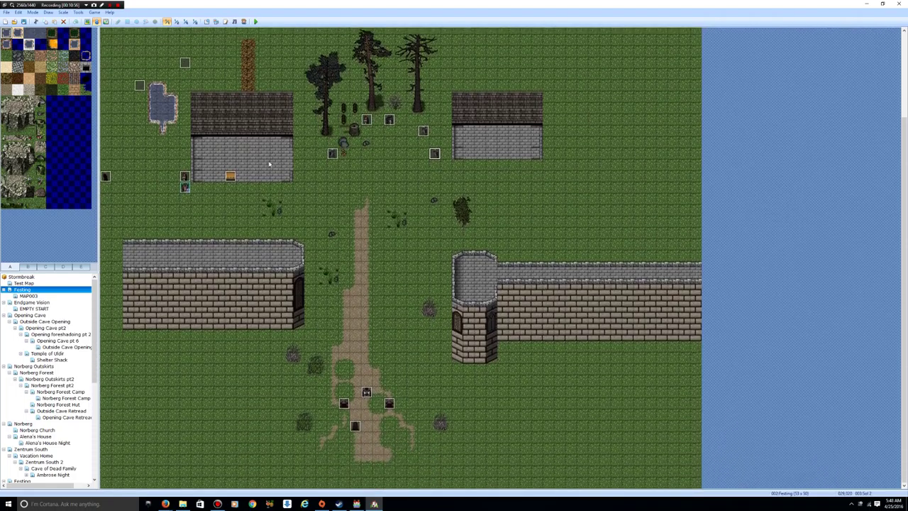
- Go from Endgame Vision back to Festing, then scroll the map tree and open Festing Encounter
{"action": "left_click", "coordinate": [39, 303]}
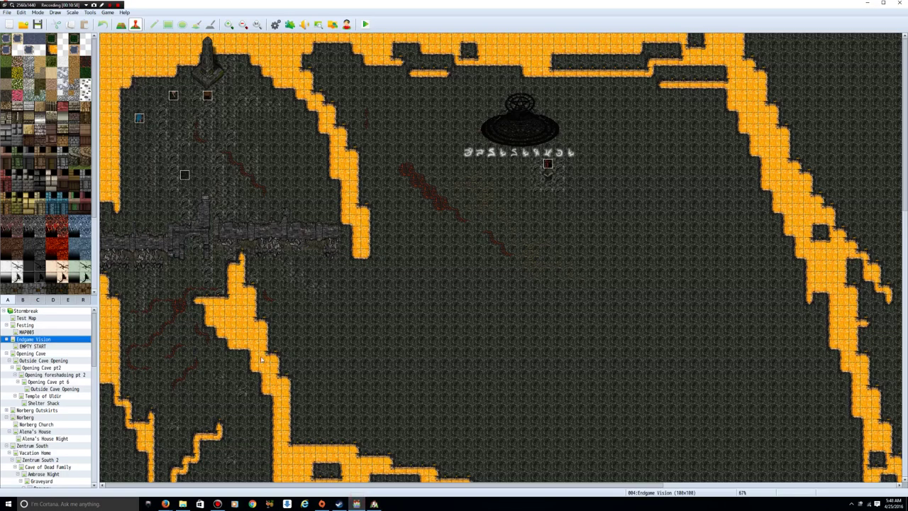
{"action": "left_click", "coordinate": [31, 325]}
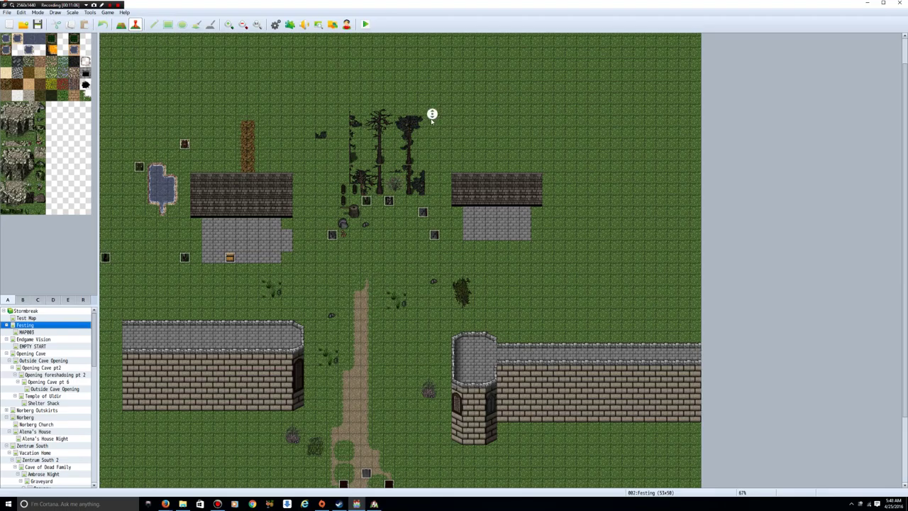
{"action": "scroll", "coordinate": [432, 121], "scroll_direction": "down", "scroll_amount": 2}
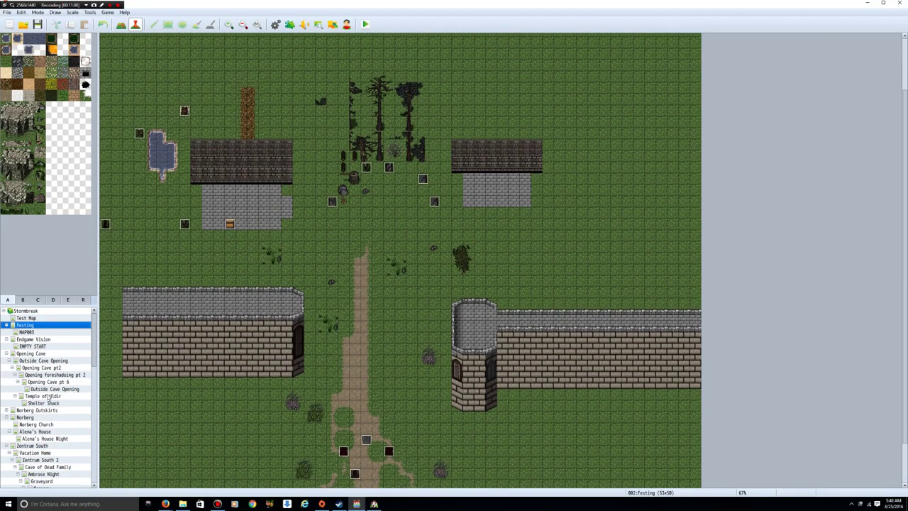
{"action": "scroll", "coordinate": [48, 397], "scroll_direction": "down", "scroll_amount": 3}
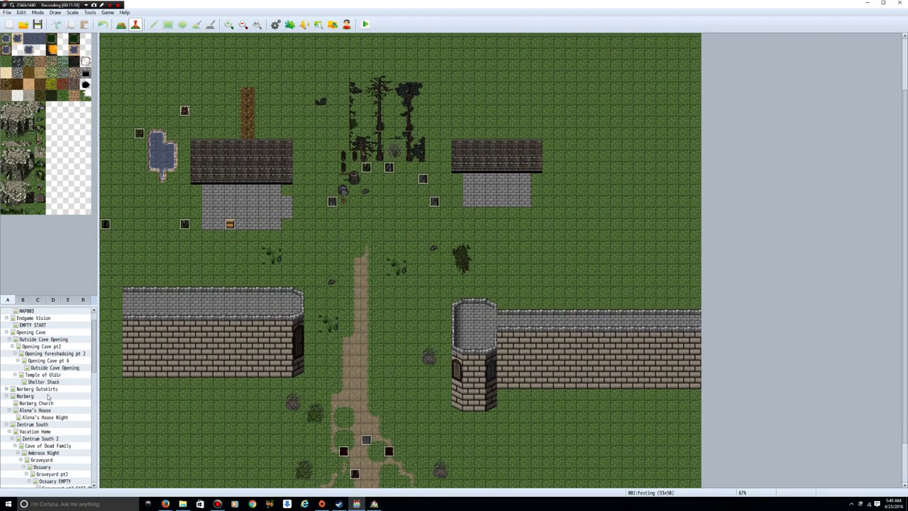
{"action": "scroll", "coordinate": [42, 396], "scroll_direction": "down", "scroll_amount": 3}
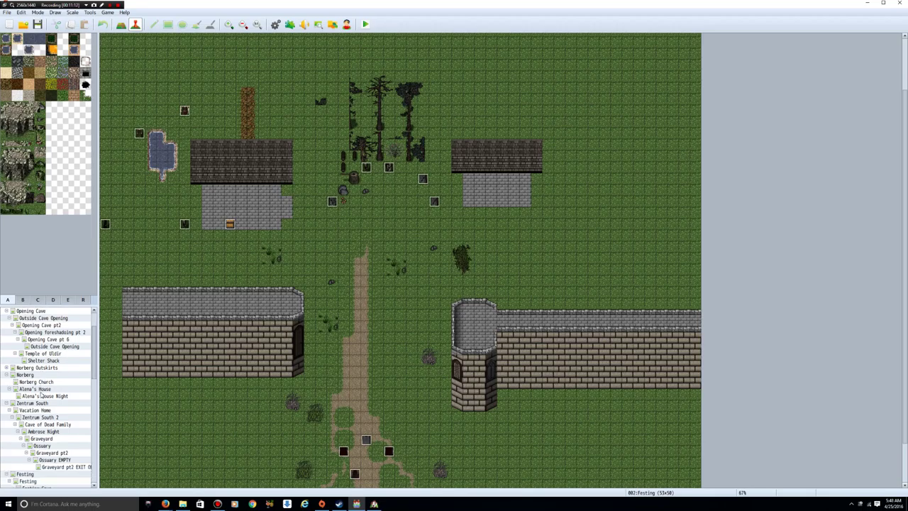
{"action": "scroll", "coordinate": [30, 465], "scroll_direction": "down", "scroll_amount": 4}
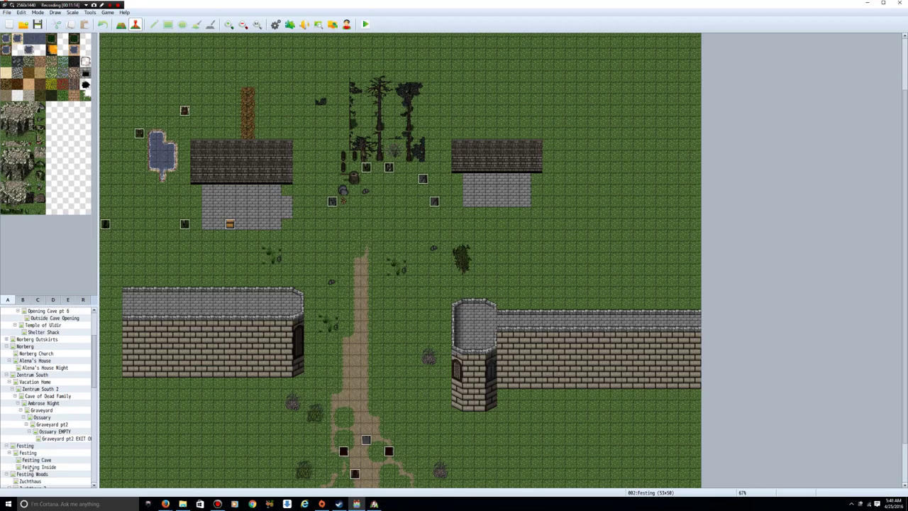
{"action": "scroll", "coordinate": [33, 465], "scroll_direction": "down", "scroll_amount": 5}
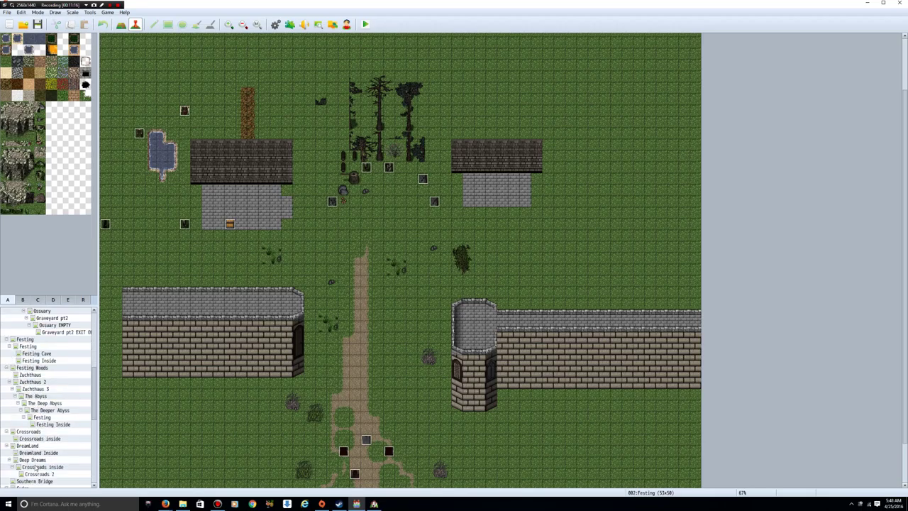
{"action": "scroll", "coordinate": [37, 465], "scroll_direction": "down", "scroll_amount": 4}
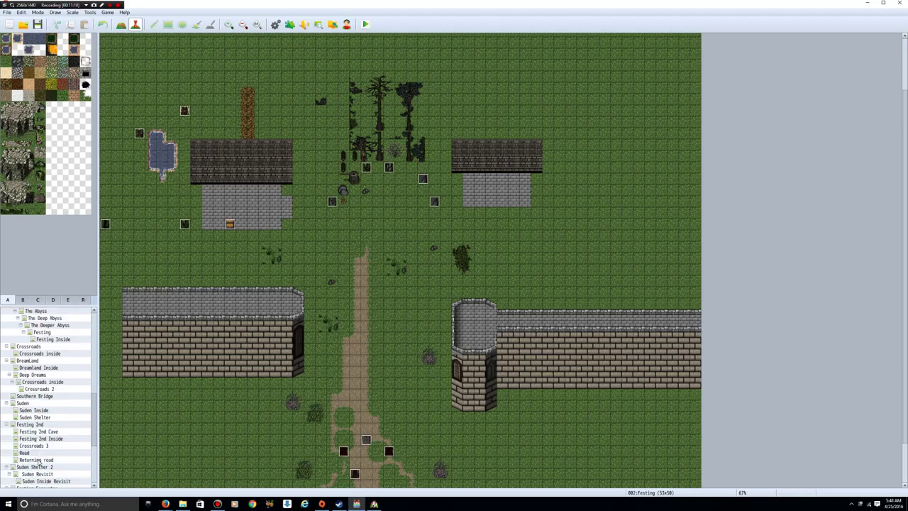
{"action": "scroll", "coordinate": [41, 463], "scroll_direction": "down", "scroll_amount": 1}
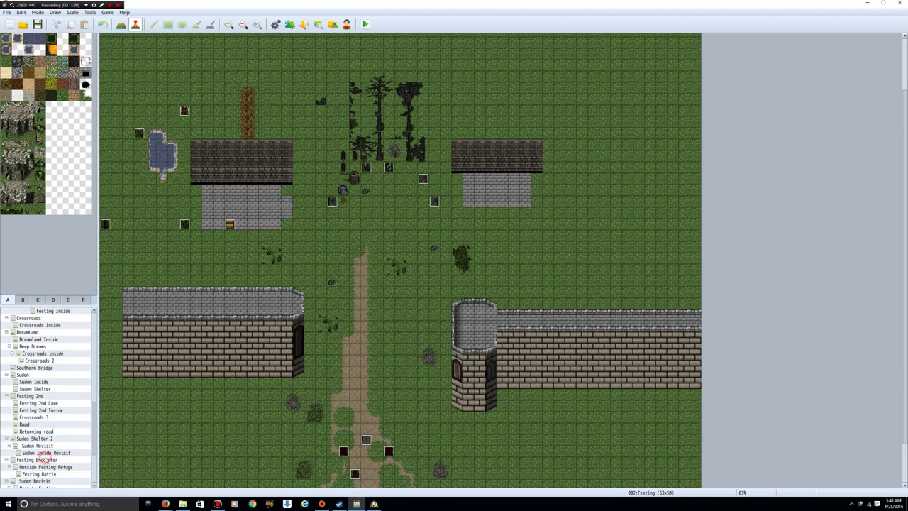
{"action": "left_click", "coordinate": [44, 459]}
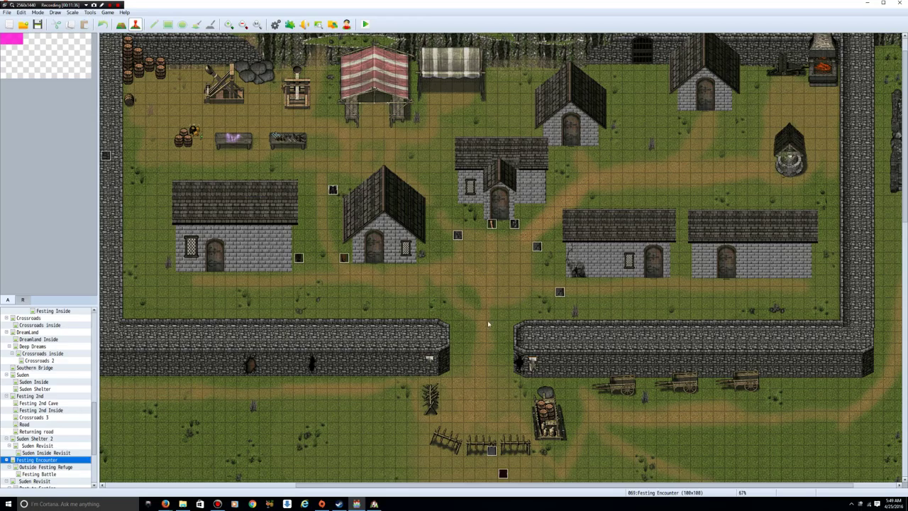
- Compare Festing Encounter against the early Festing map by alternating between the two editor windows
{"action": "left_click", "coordinate": [374, 504]}
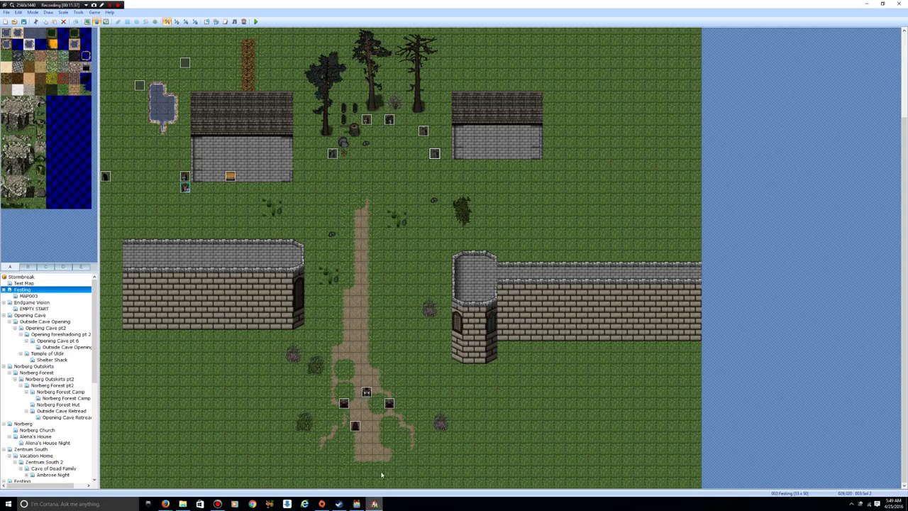
{"action": "left_click", "coordinate": [357, 503]}
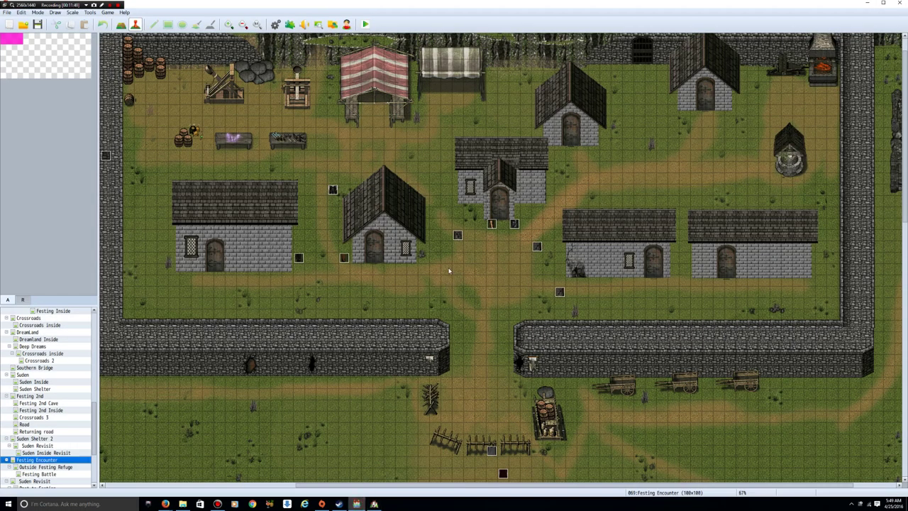
{"action": "key", "text": "alt+Tab"}
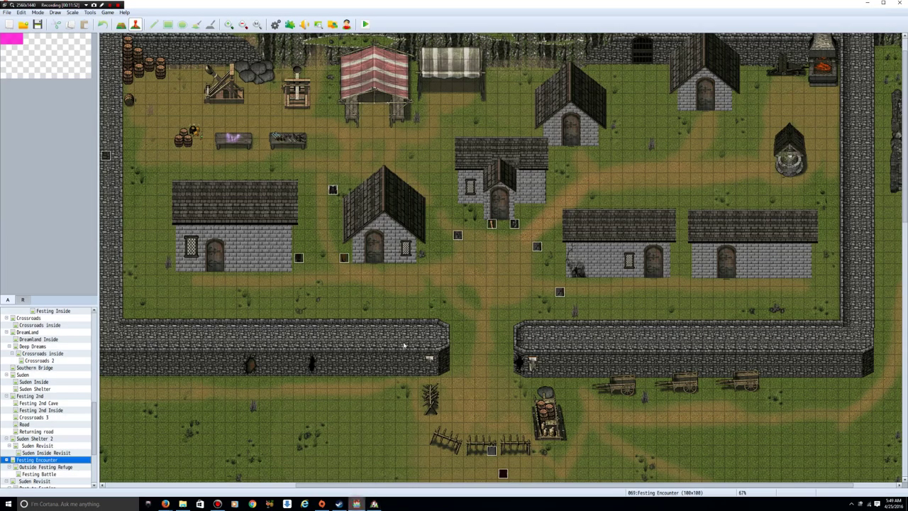
{"action": "left_click", "coordinate": [357, 504]}
{"action": "left_click", "coordinate": [492, 291]}
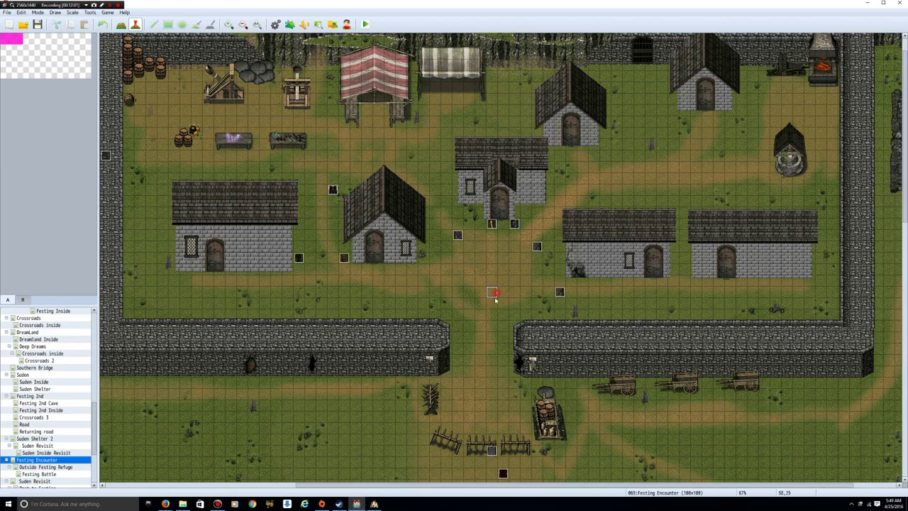
- Make the dirt-path tile just south of the gabled house the player's starting position
{"action": "right_click", "coordinate": [343, 259]}
{"action": "left_click", "coordinate": [344, 268]}
{"action": "right_click", "coordinate": [344, 269]}
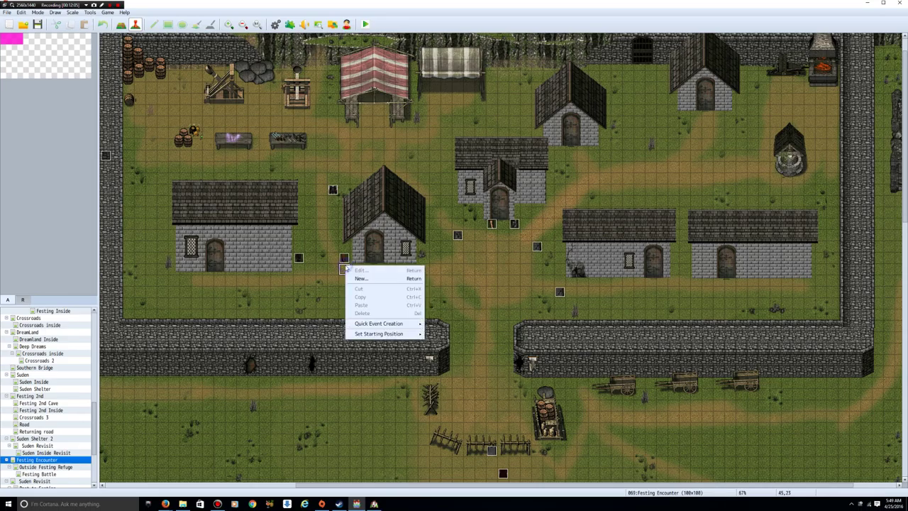
{"action": "left_click", "coordinate": [432, 335]}
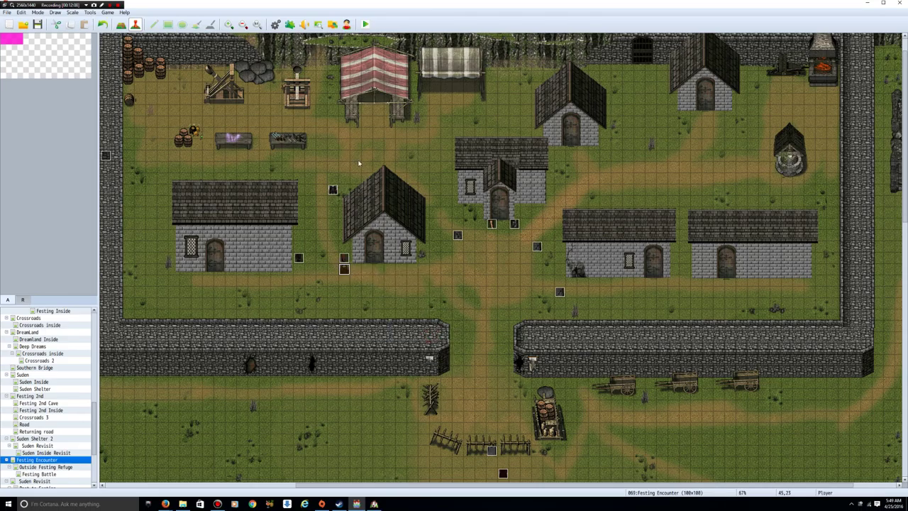
{"action": "left_click", "coordinate": [401, 280]}
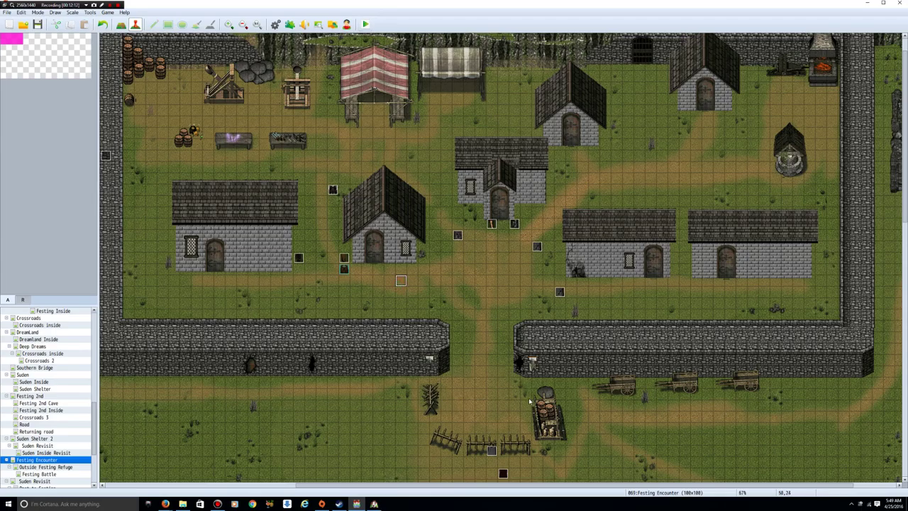